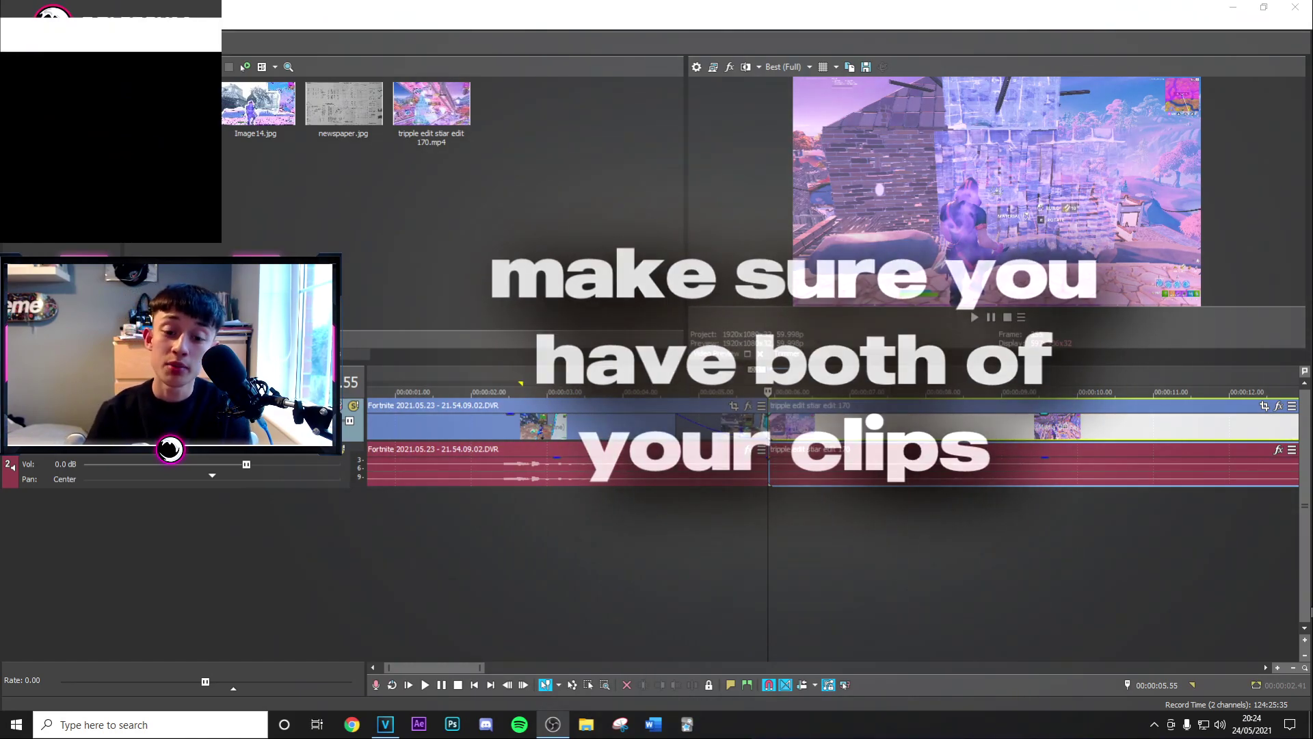
Step: Position the playhead exactly at the cut where the "tripple edit stiar edit 170" clip begins
left_click(722, 542)
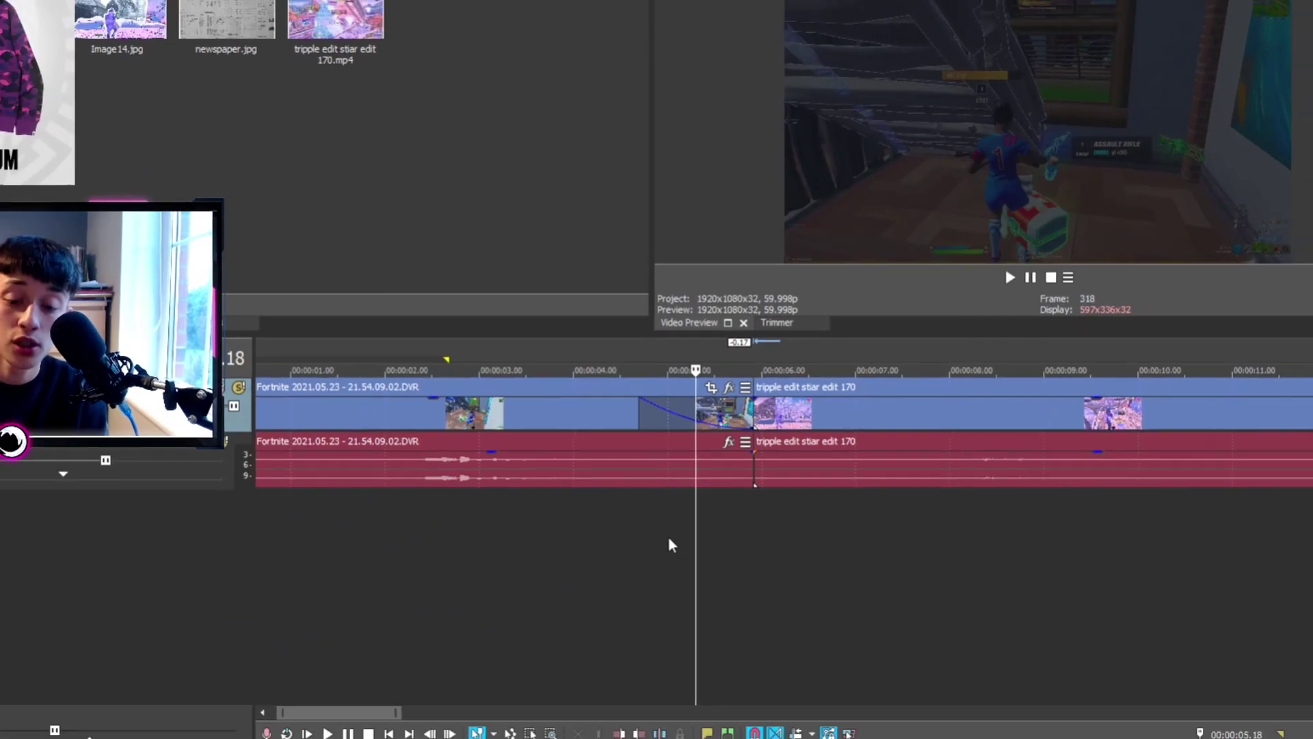
left_click(521, 549)
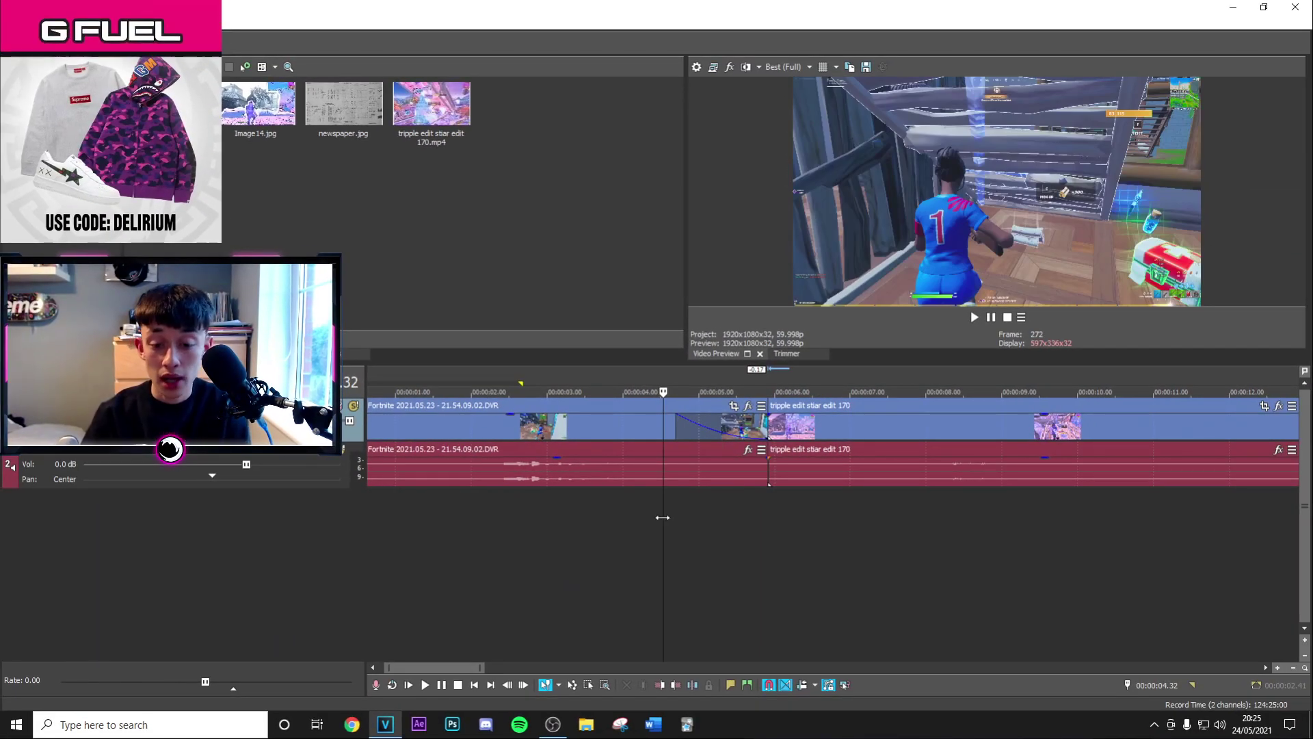
left_click(768, 498)
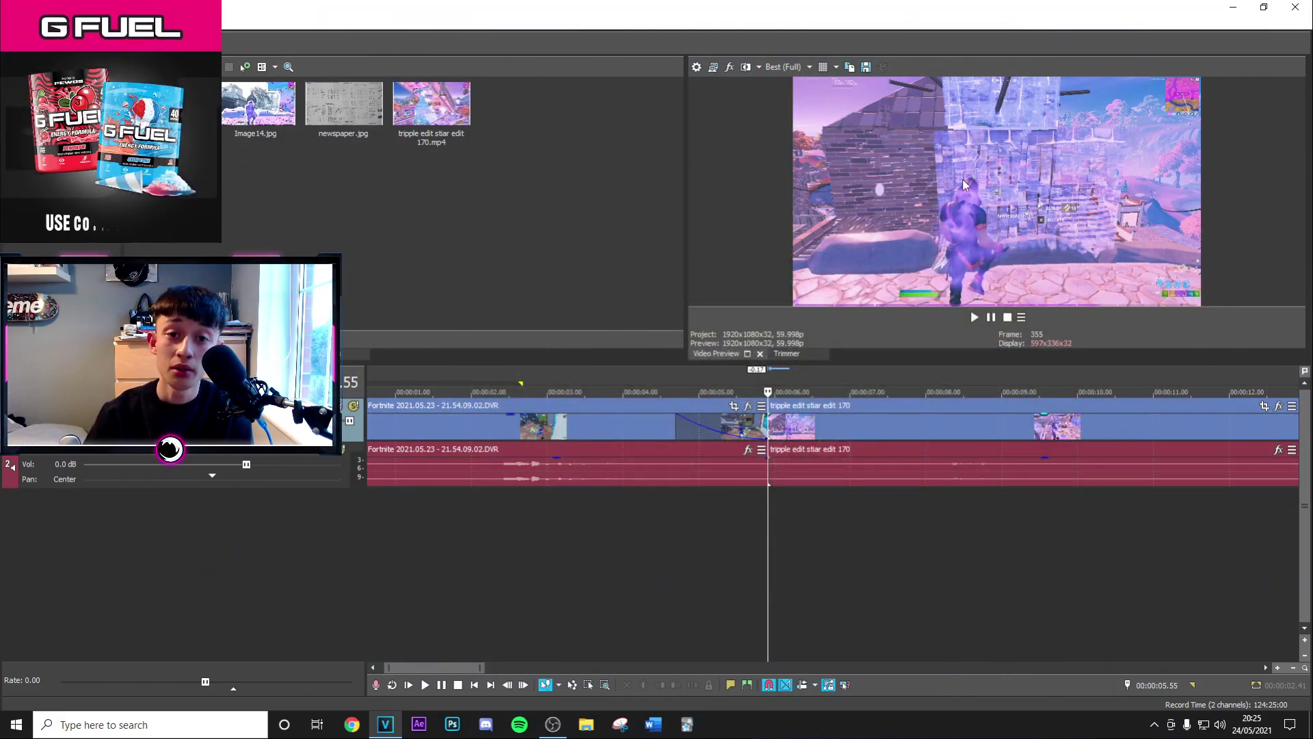
scroll(793, 493, "up", 2)
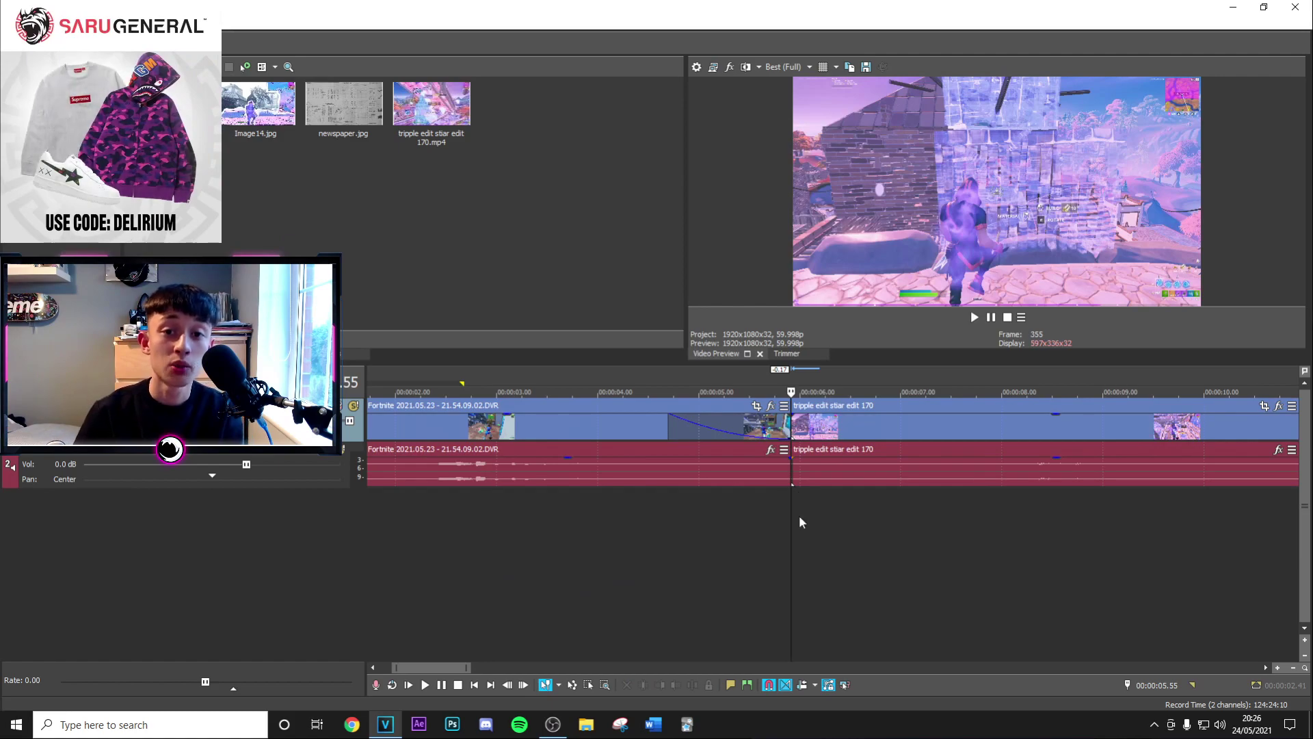
Step: Add a freeze frame at the cursor to the start of the "tripple edit stiar edit 170" video clip
left_click(805, 431)
right_click(804, 432)
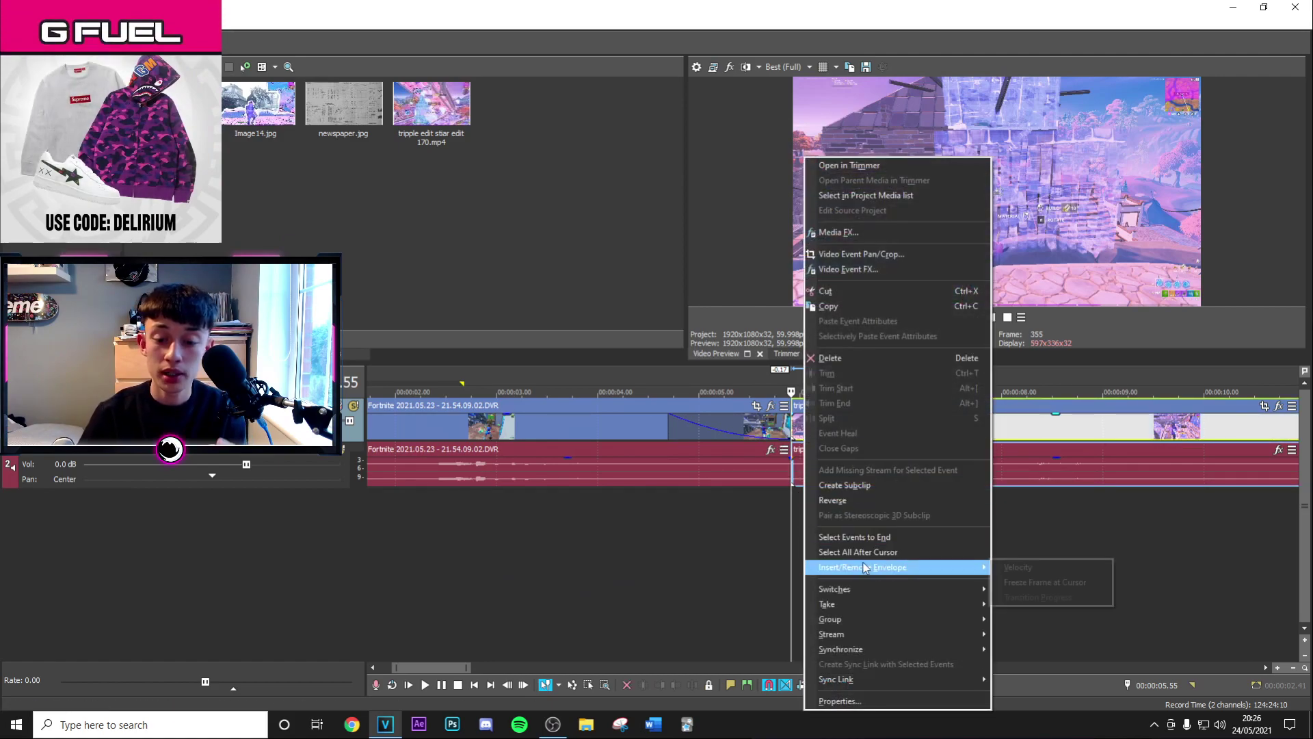
mouse_move(971, 567)
left_click(1038, 582)
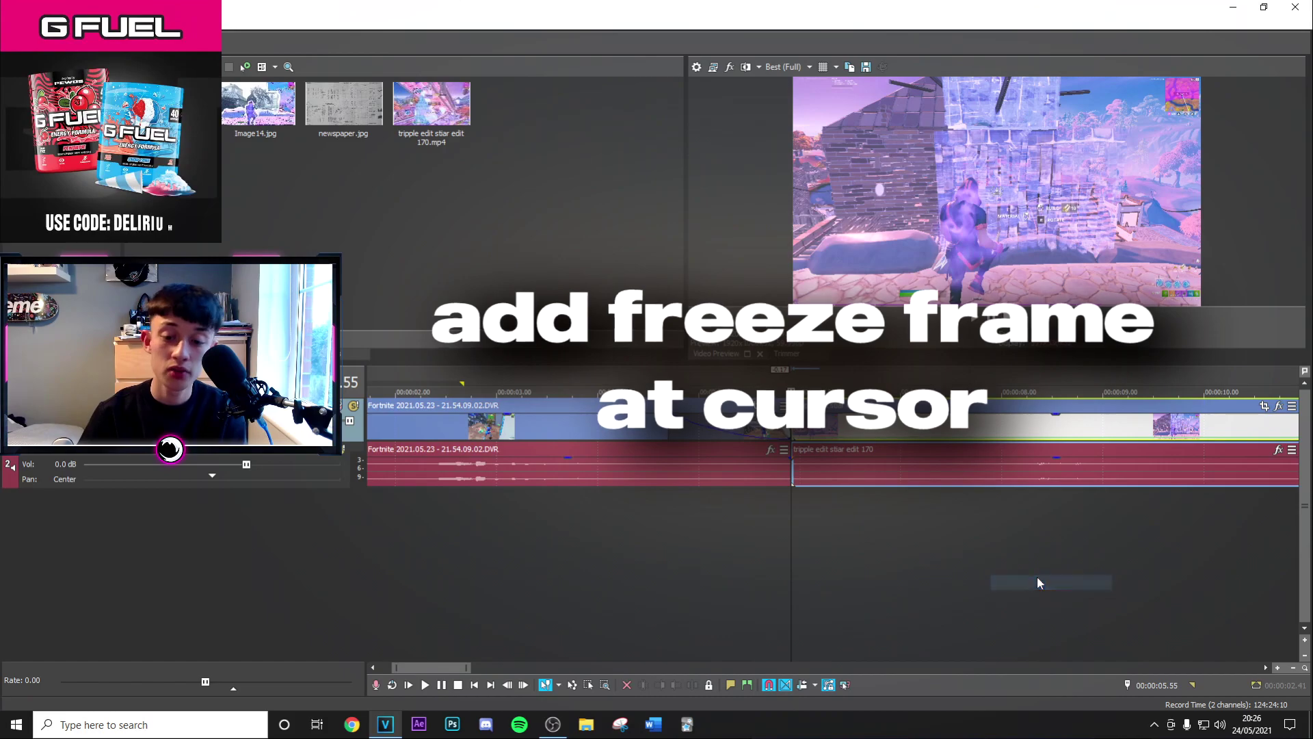
scroll(945, 495, "down", 5)
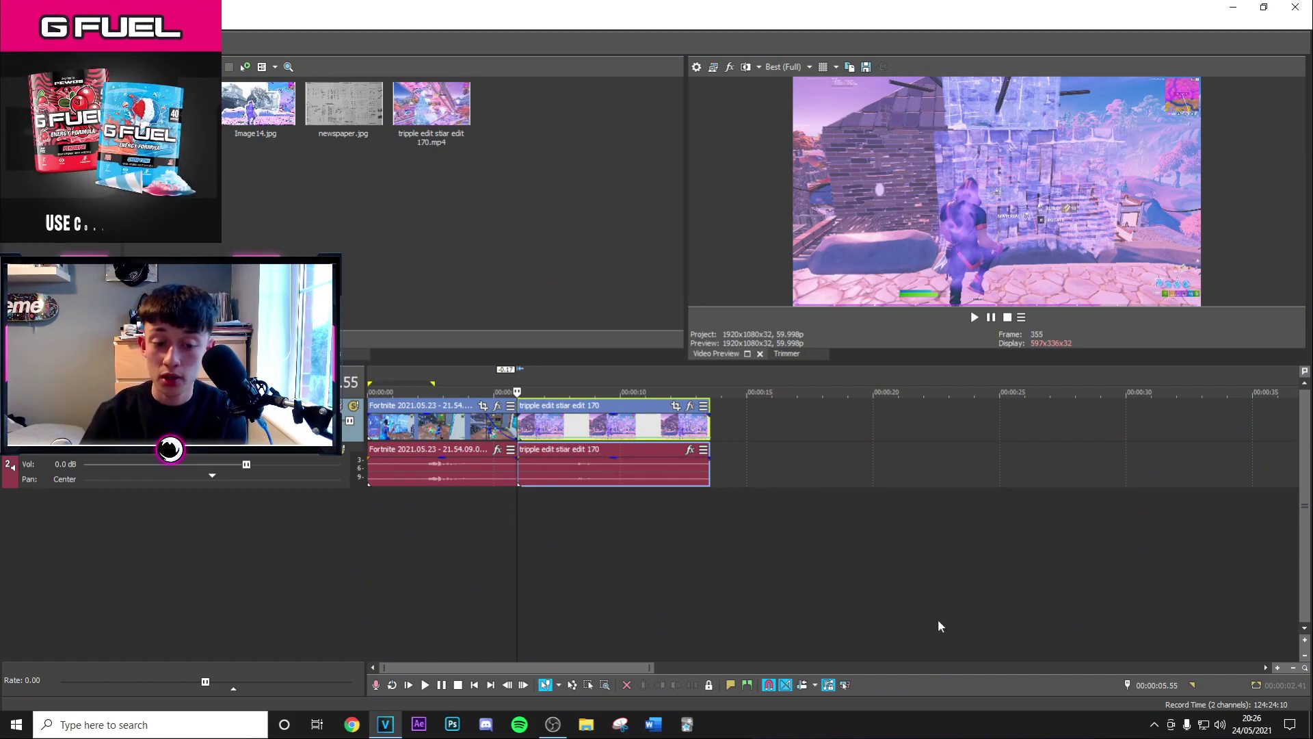
Step: Advance the playhead by 30 frames and split the "tripple edit stiar edit 170" clip there
left_click(1155, 685)
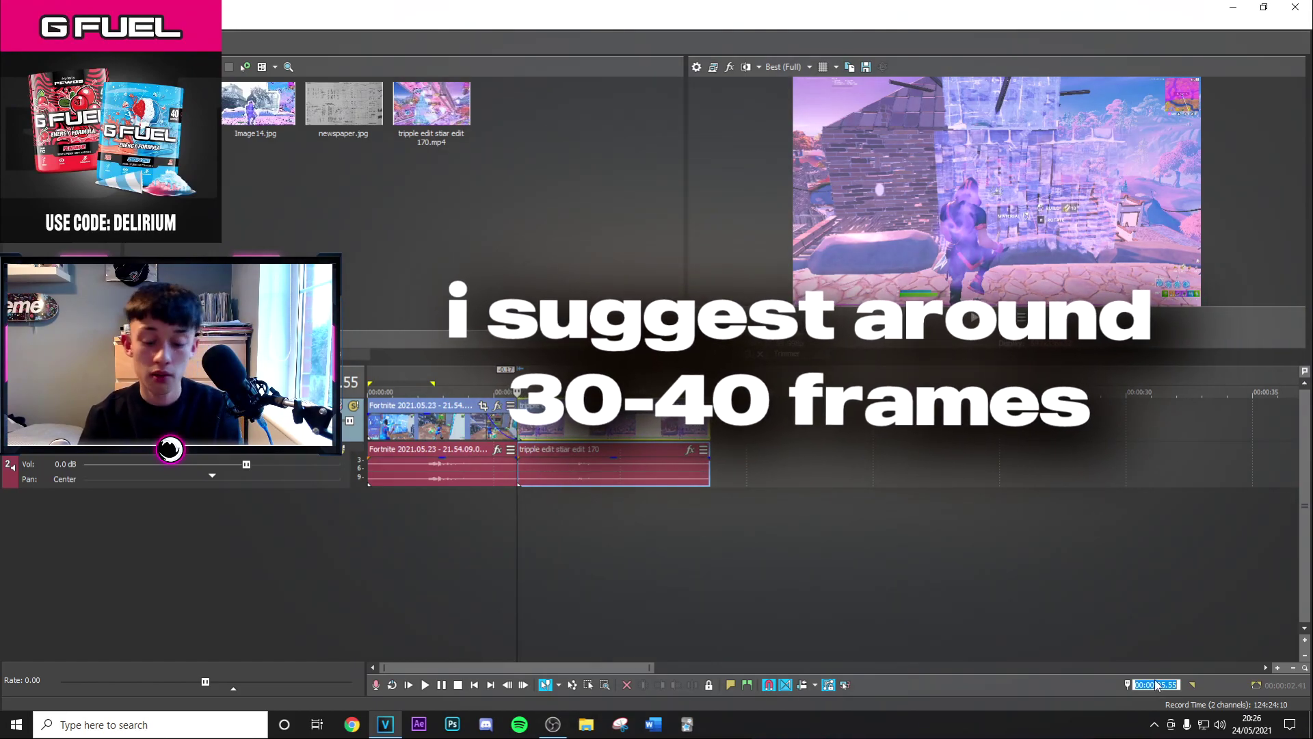
type("+30")
key("Return")
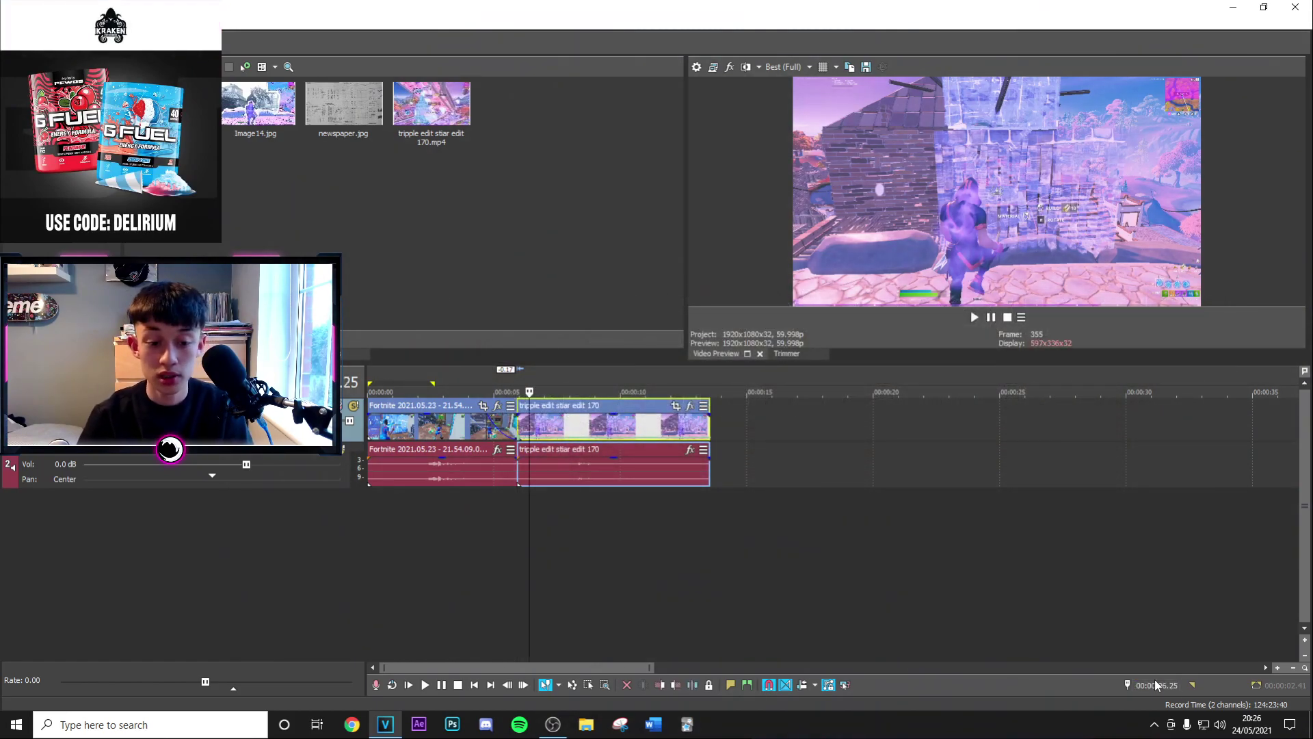
scroll(989, 580, "up", 5)
right_click(862, 422)
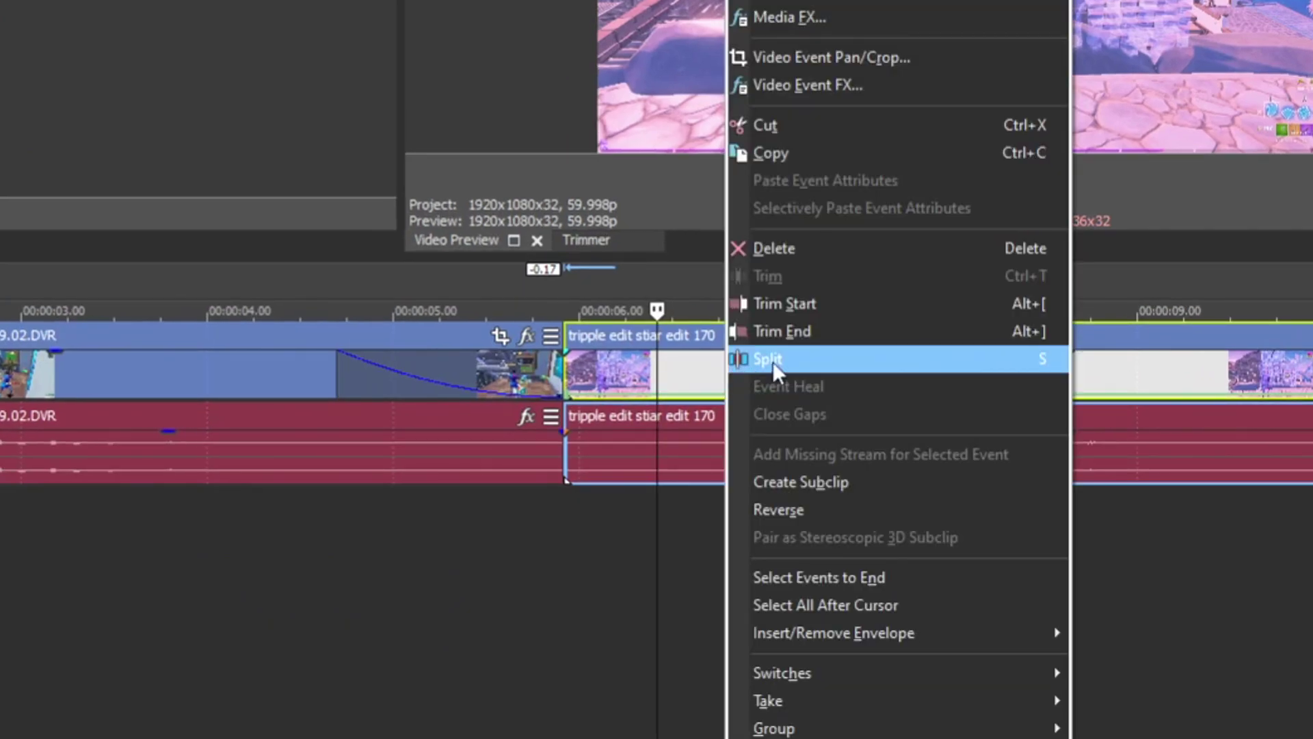
left_click(887, 418)
Step: Reset all velocity envelope points on the section after the split and play that section back
right_click(679, 404)
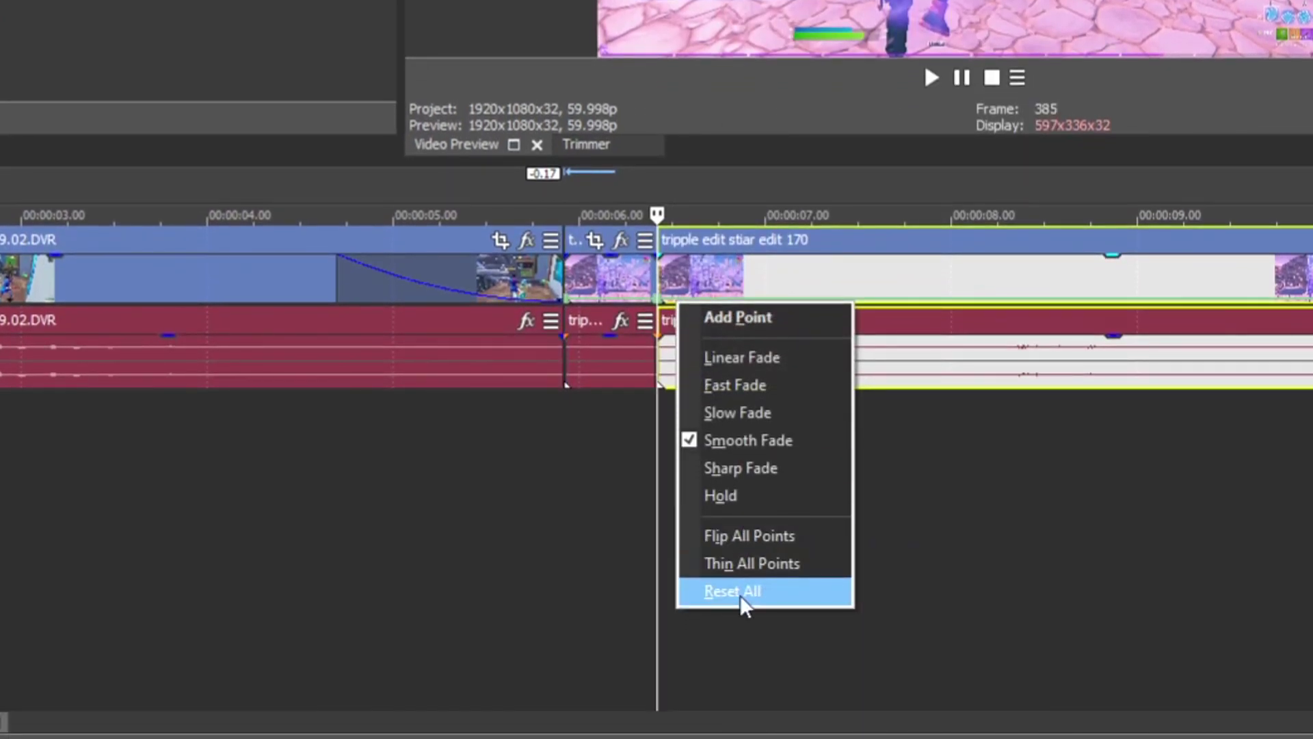
left_click(732, 591)
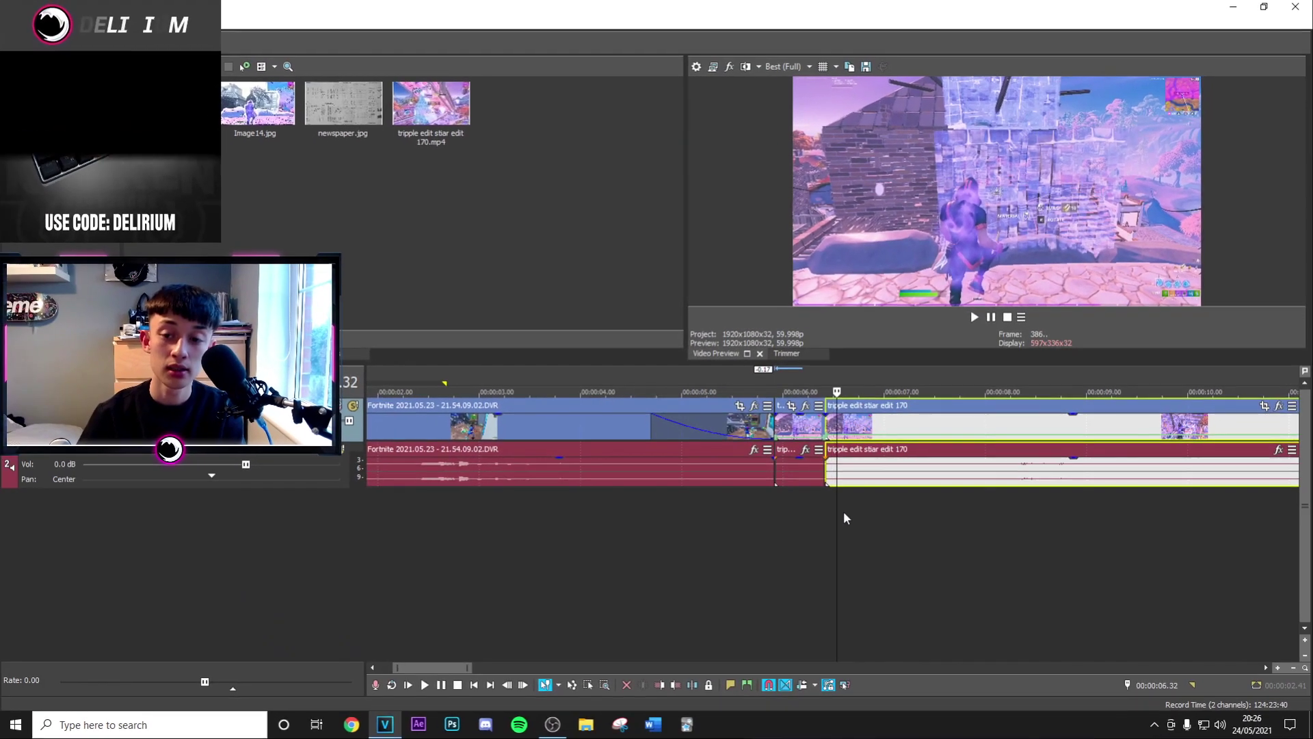
key("space")
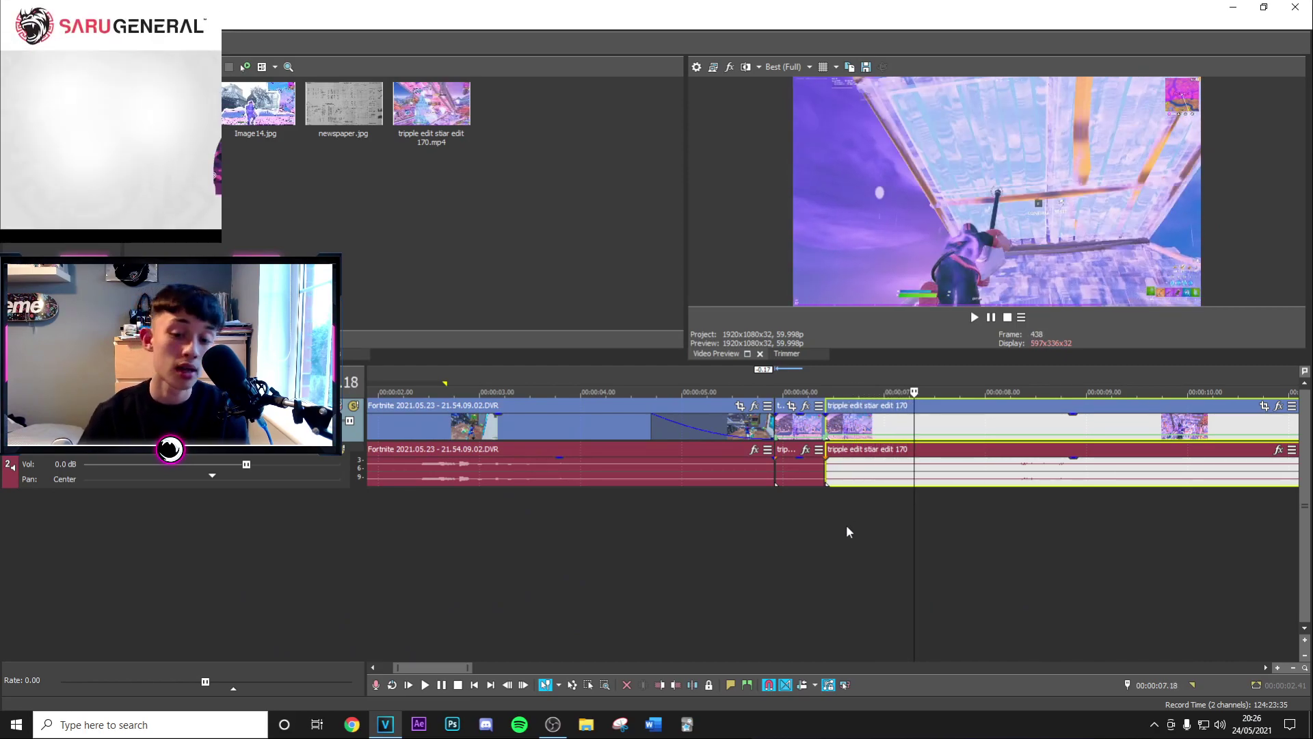
scroll(846, 526, "up", 2)
Step: Return the playhead to the start of the short frozen segment and open its Event Pan/Crop settings
left_click(630, 498)
scroll(637, 495, "up", 3)
left_click(794, 503)
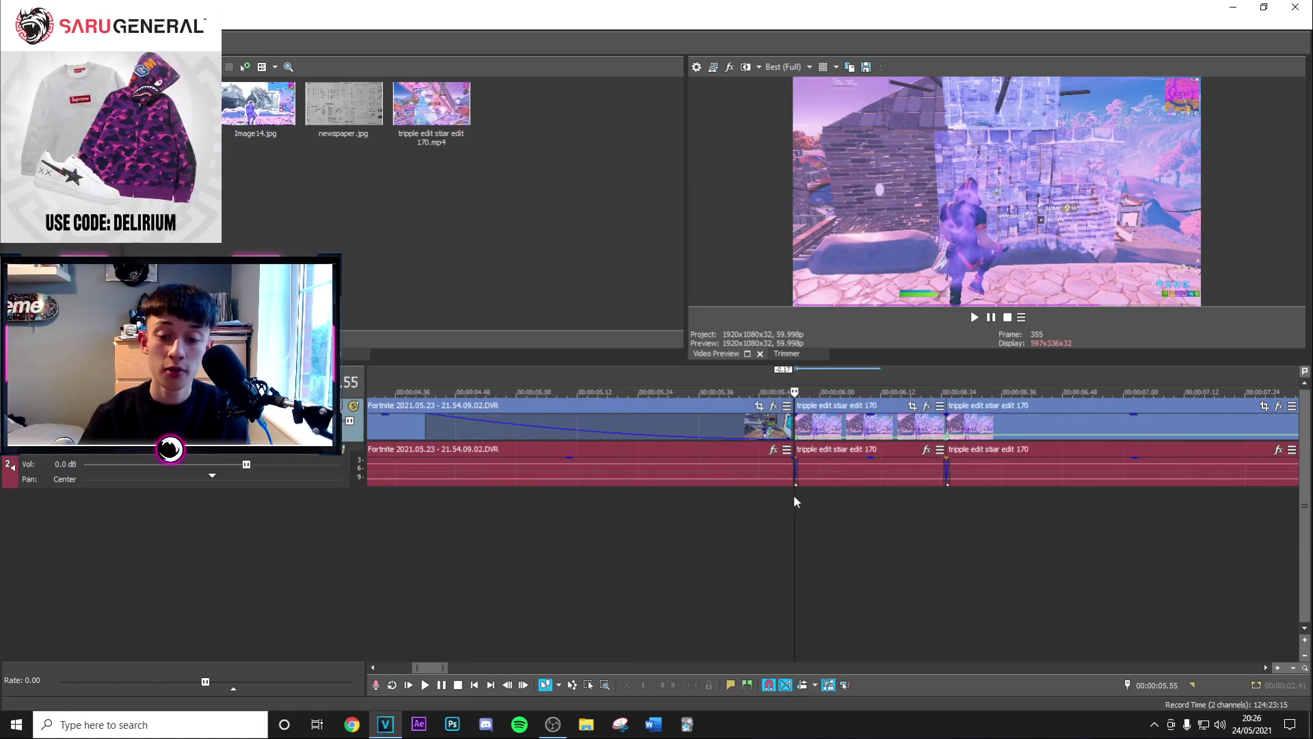
left_click(912, 406)
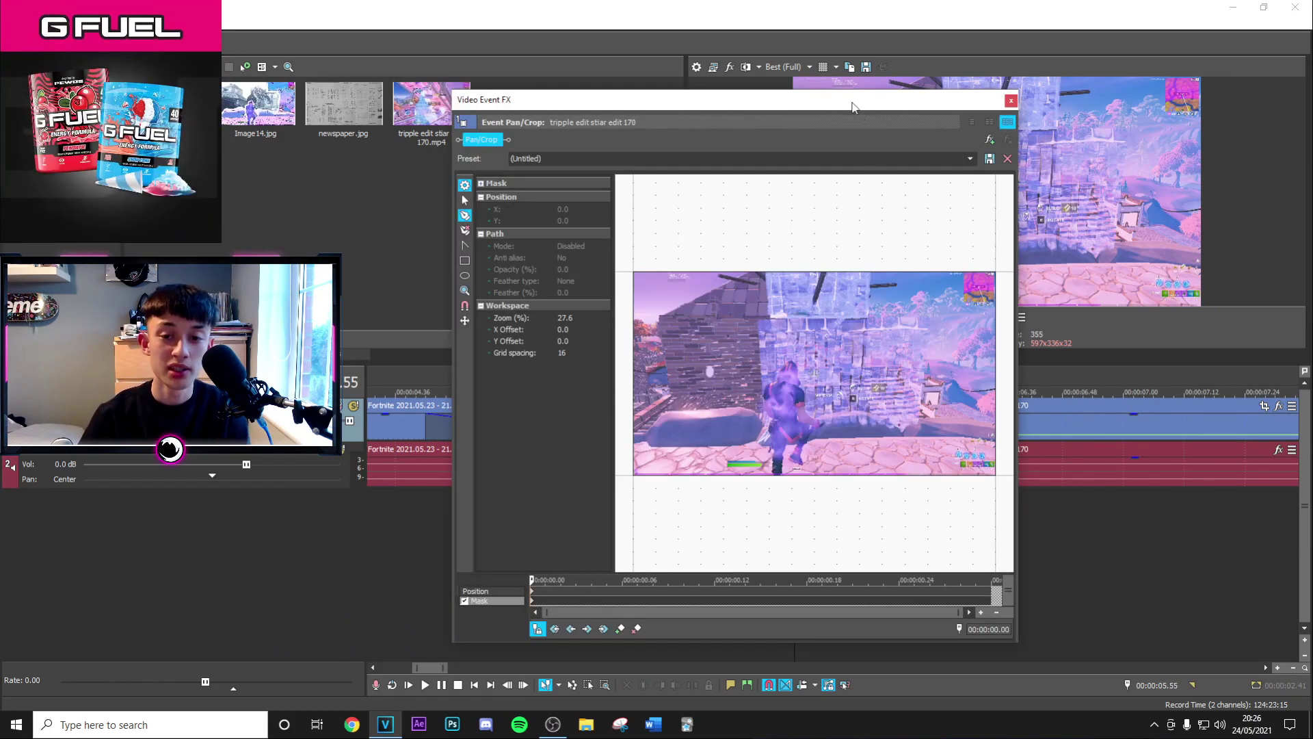
left_click_drag(888, 101, 624, 102)
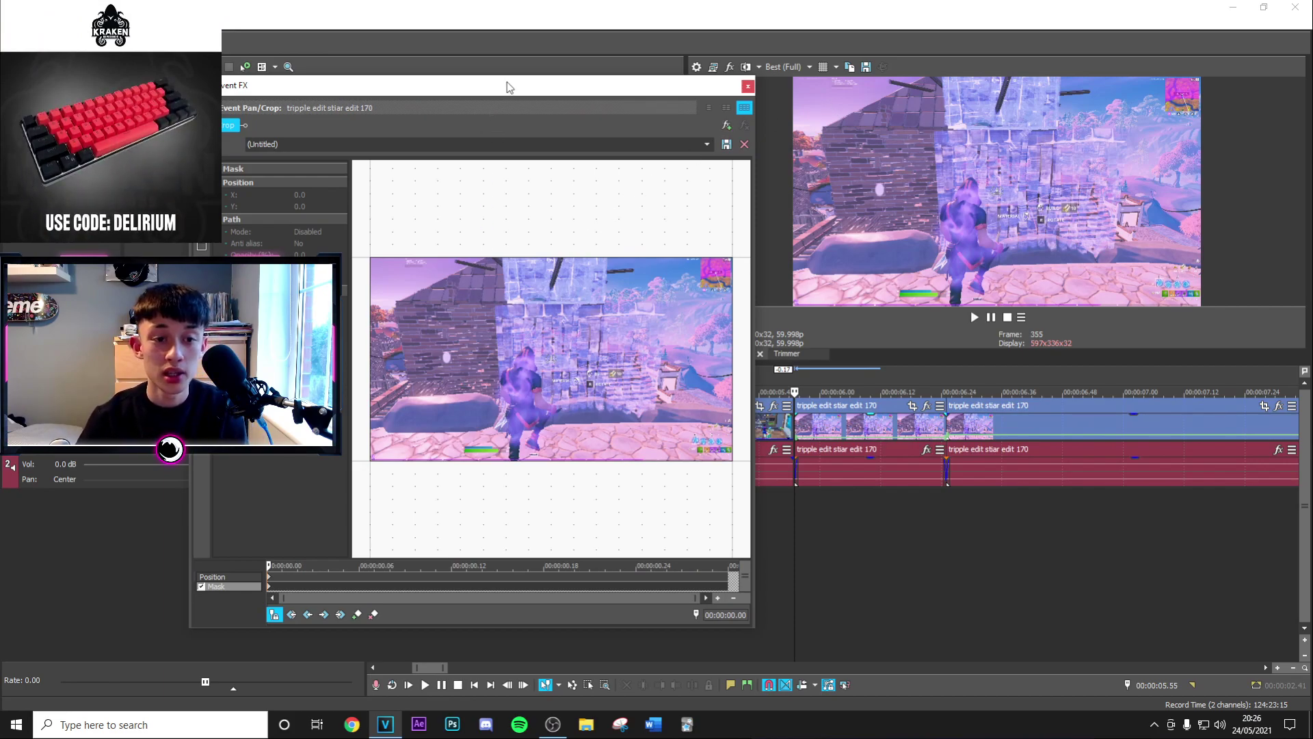
left_click_drag(508, 87, 790, 72)
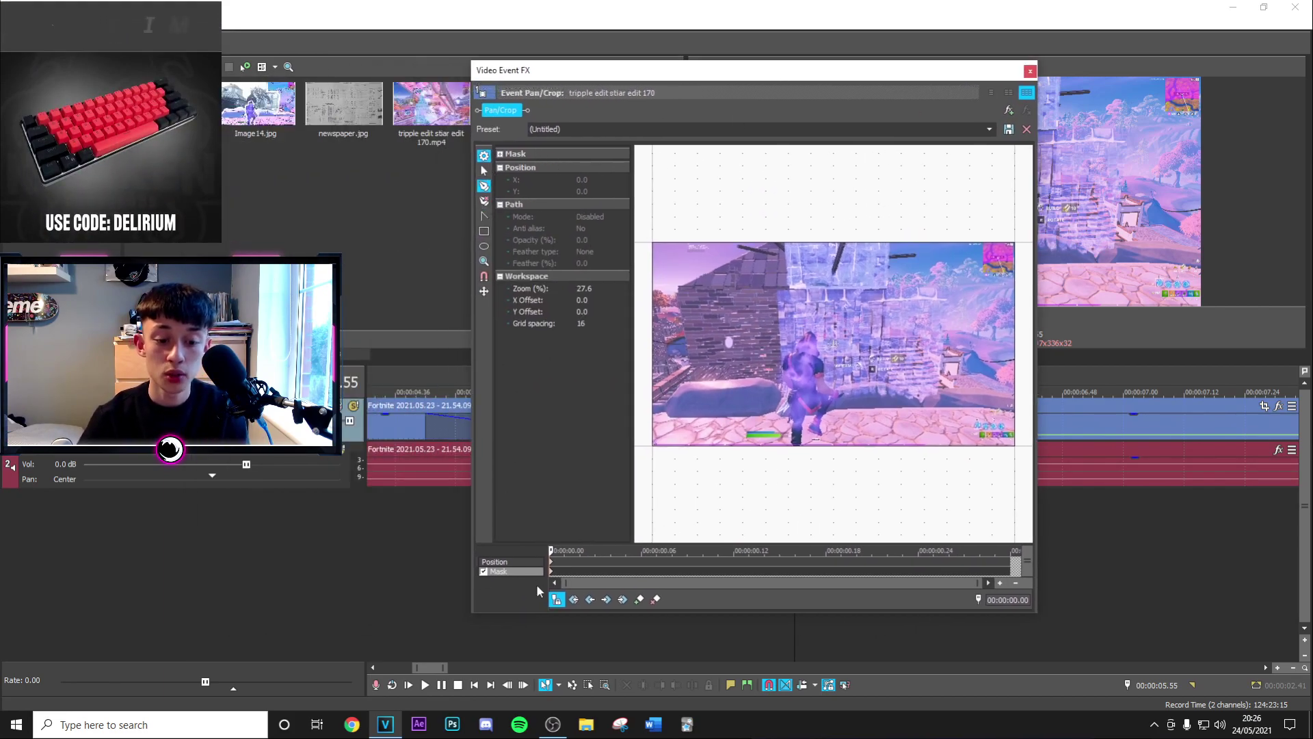
Step: Trace a closed mask around the foreground rocks and ground along the upper rock outline, and close the Pan/Crop settings
scroll(771, 427, "up", 2)
scroll(771, 427, "down", 2)
left_click(635, 413)
left_click(642, 411)
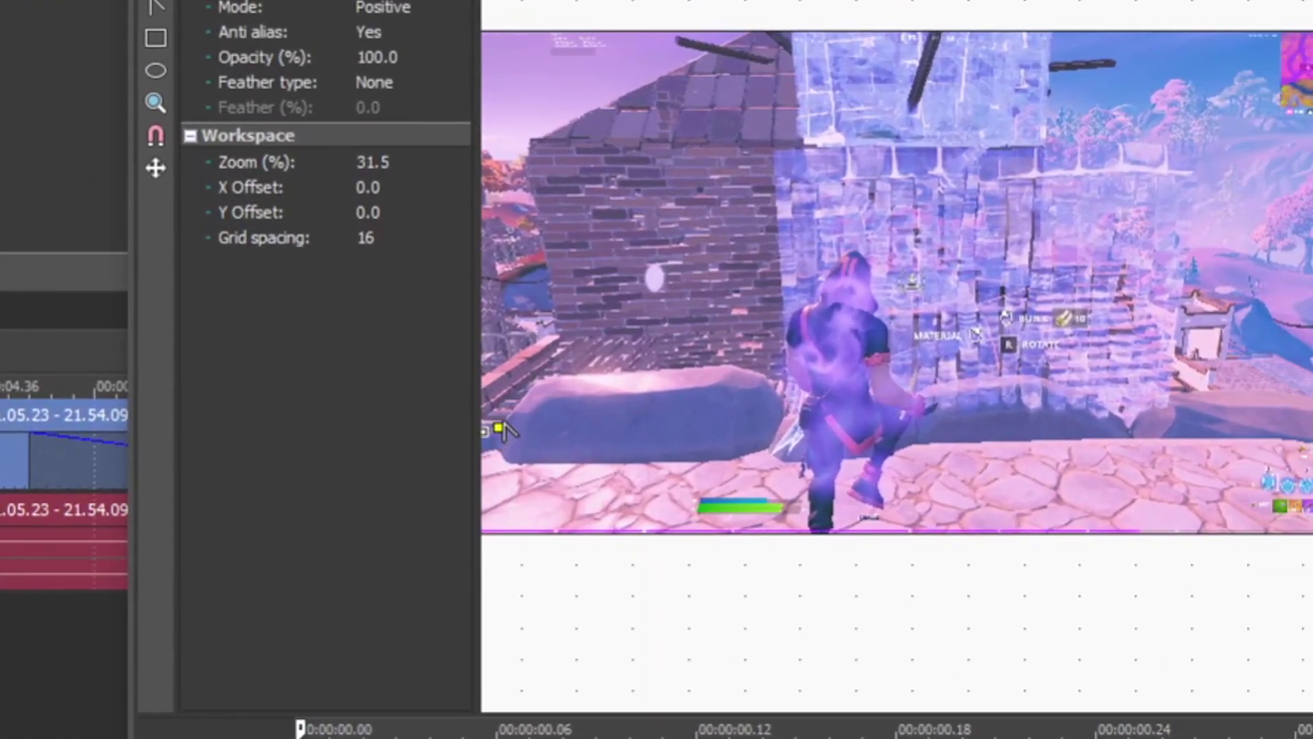
left_click(508, 413)
left_click(523, 395)
left_click(537, 383)
left_click(556, 379)
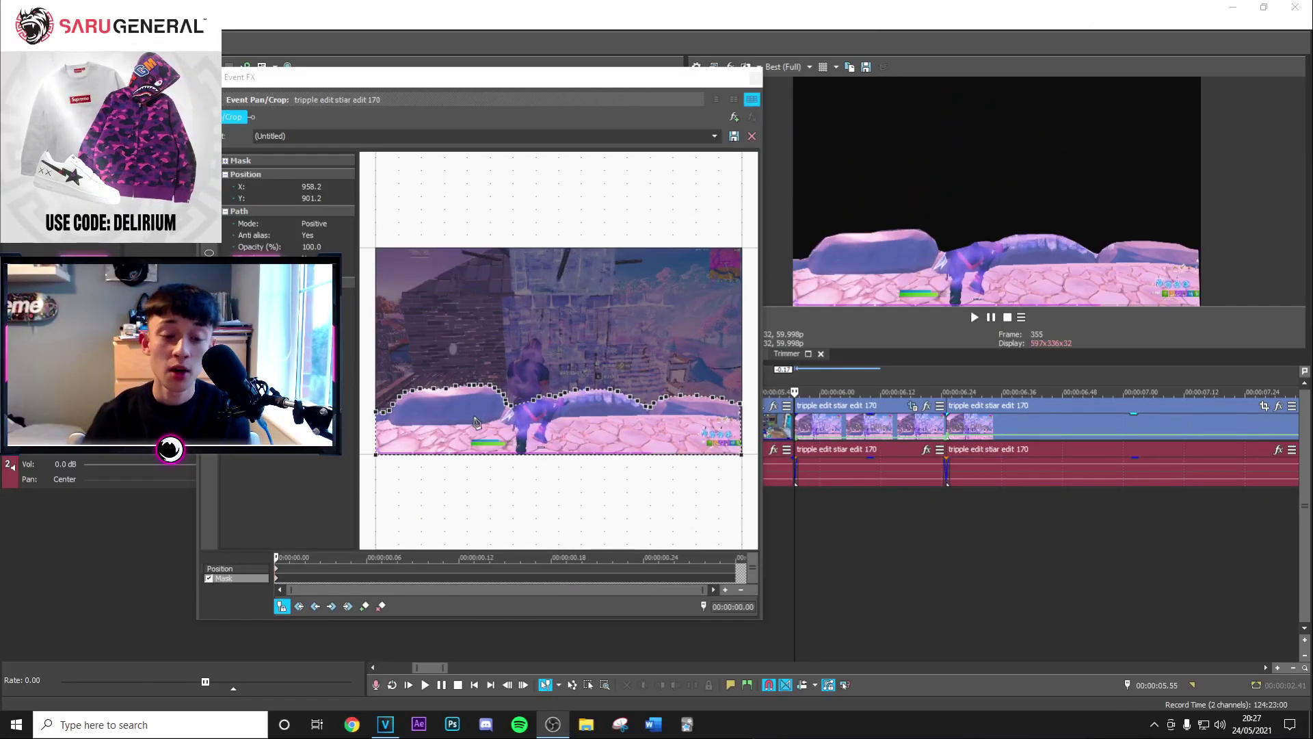
scroll(438, 435, "down", 1)
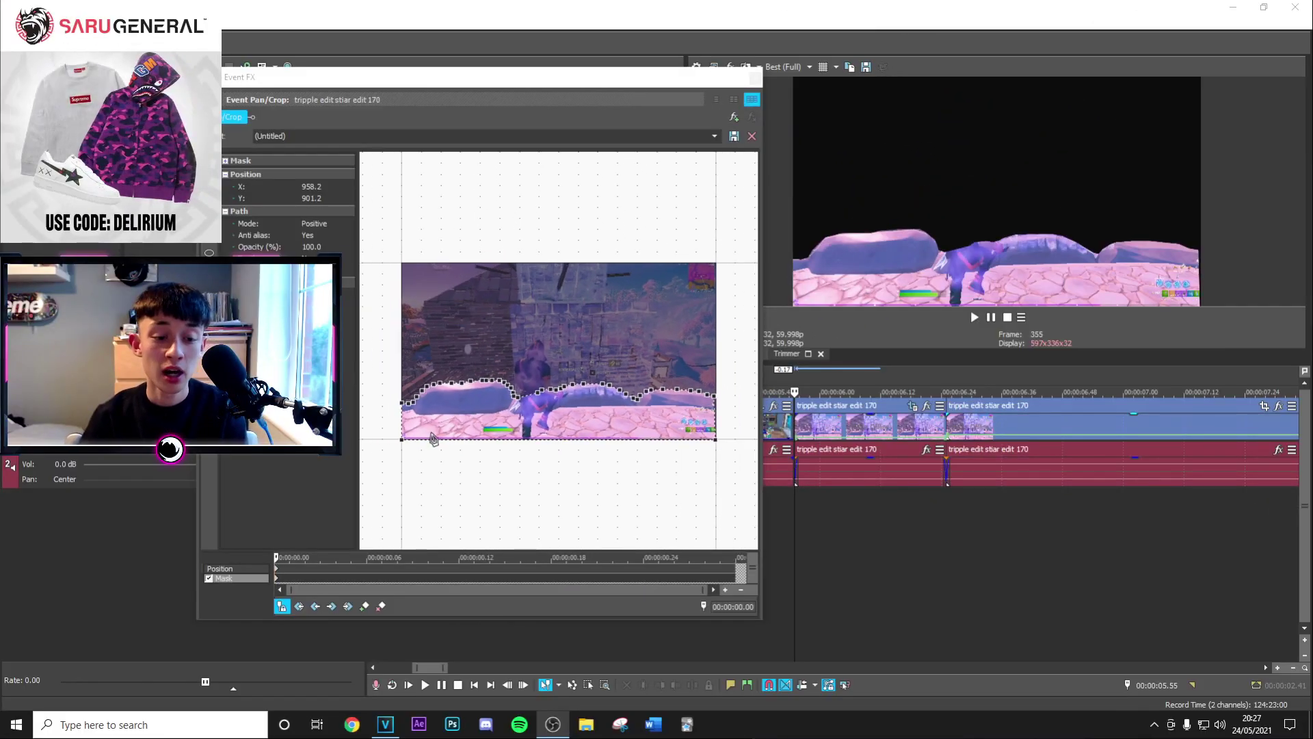
scroll(424, 409, "up", 1)
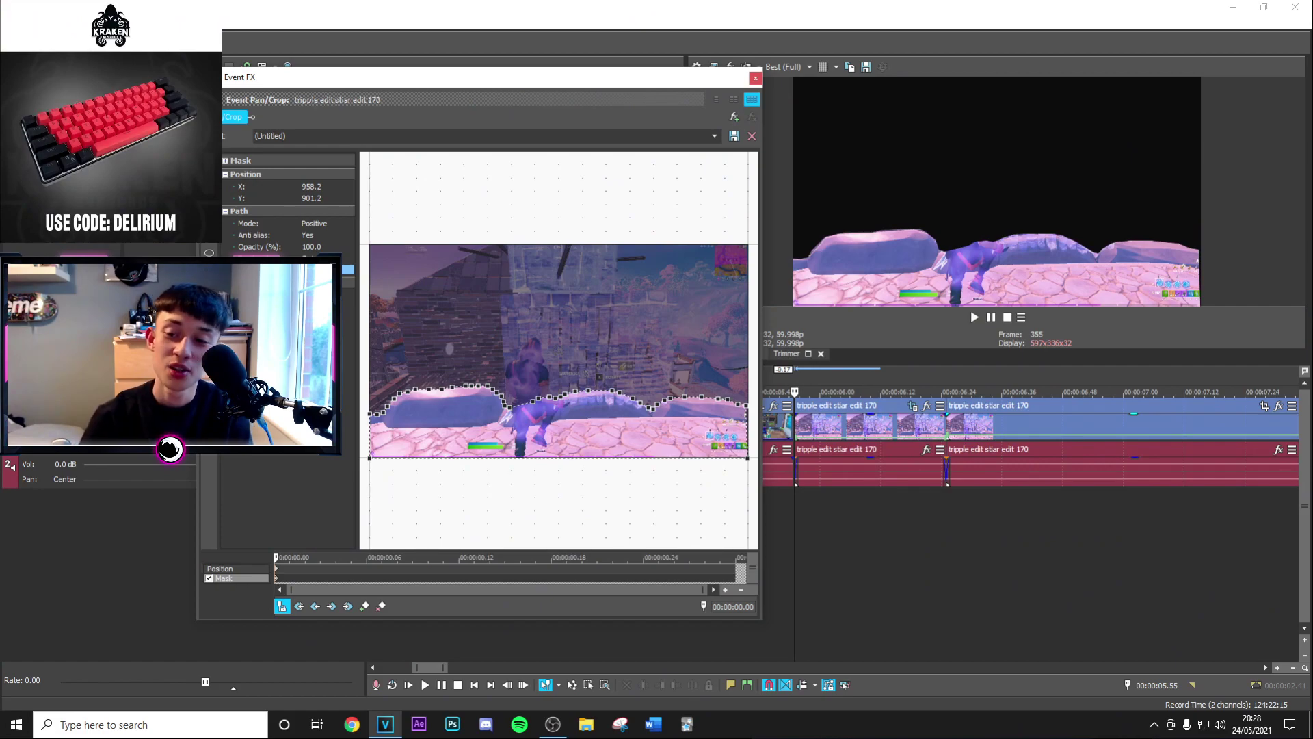
left_click(756, 78)
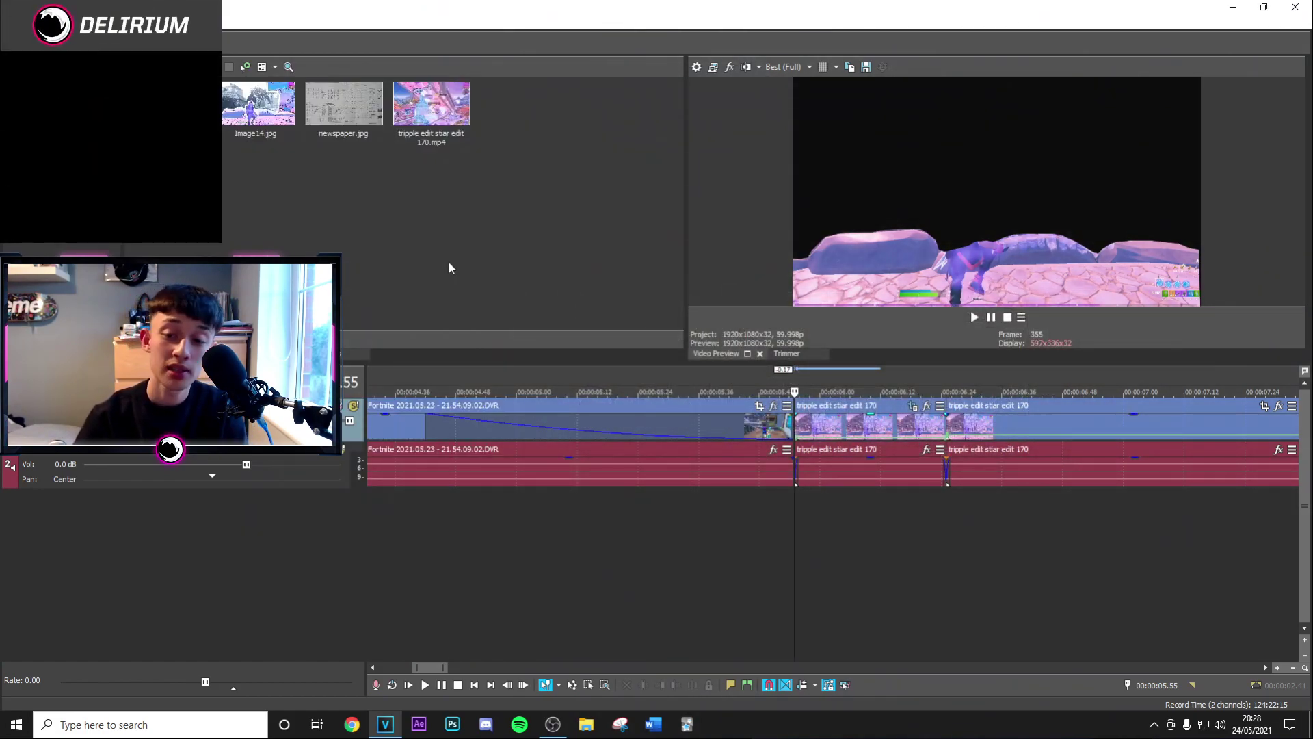
Step: Insert a new video track and move the masked frozen segment straight up onto it
right_click(214, 417)
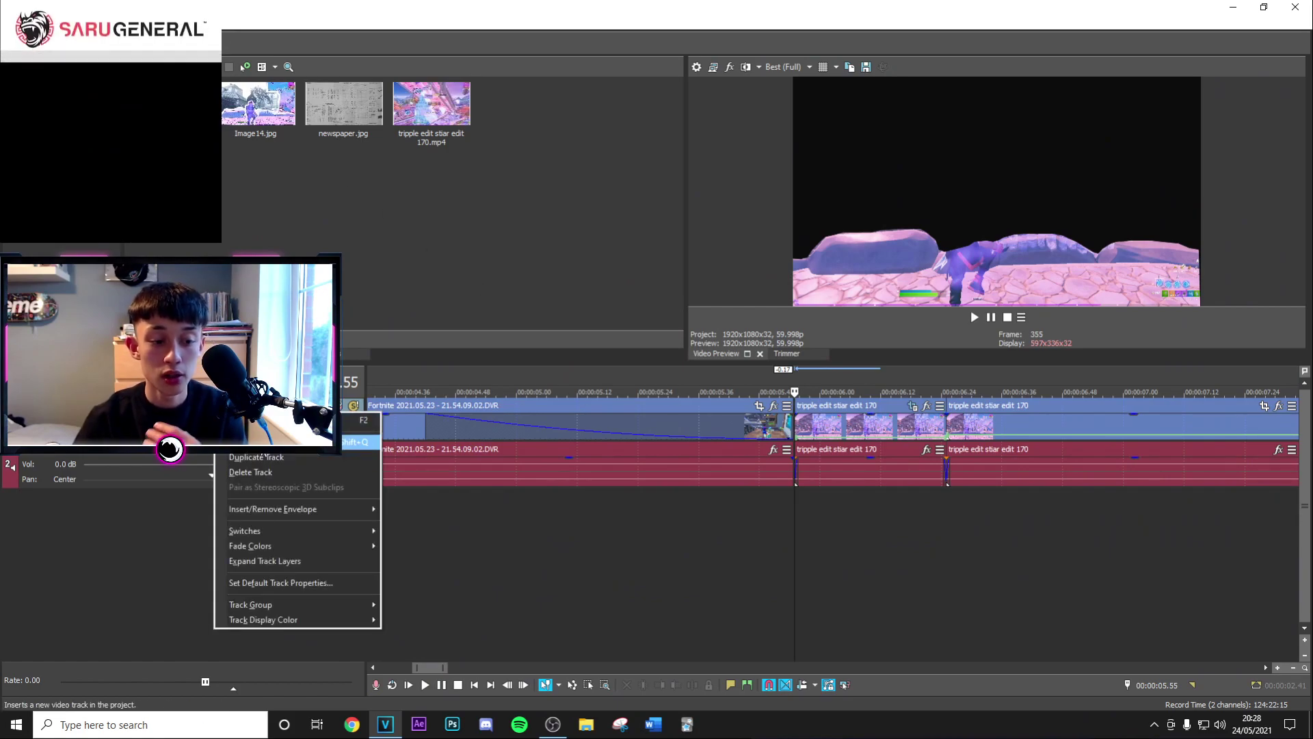
left_click(274, 442)
left_click(813, 472)
left_click_drag(814, 471, 812, 435)
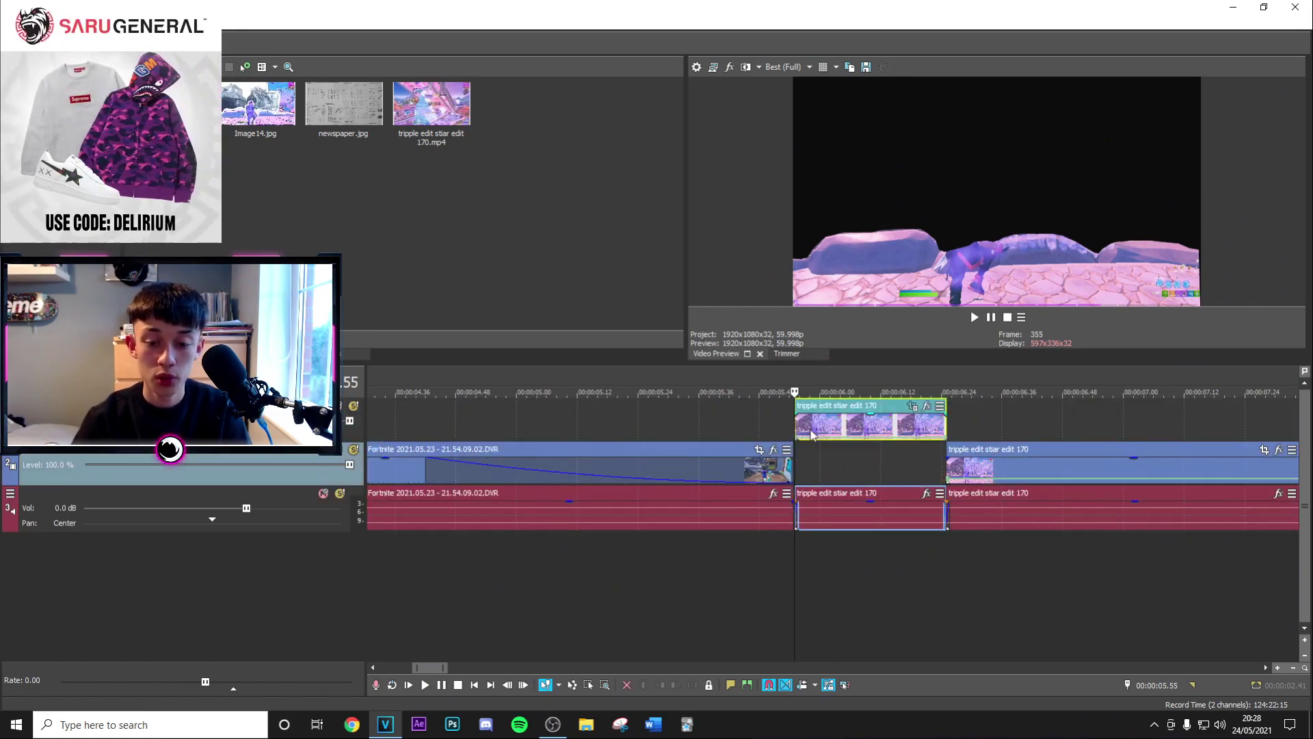
Step: Place newspaper.jpg beneath the masked segment and trim it to fill the gap between the two clips
left_click_drag(350, 121, 390, 174)
left_click_drag(822, 455, 802, 458)
key("Delete")
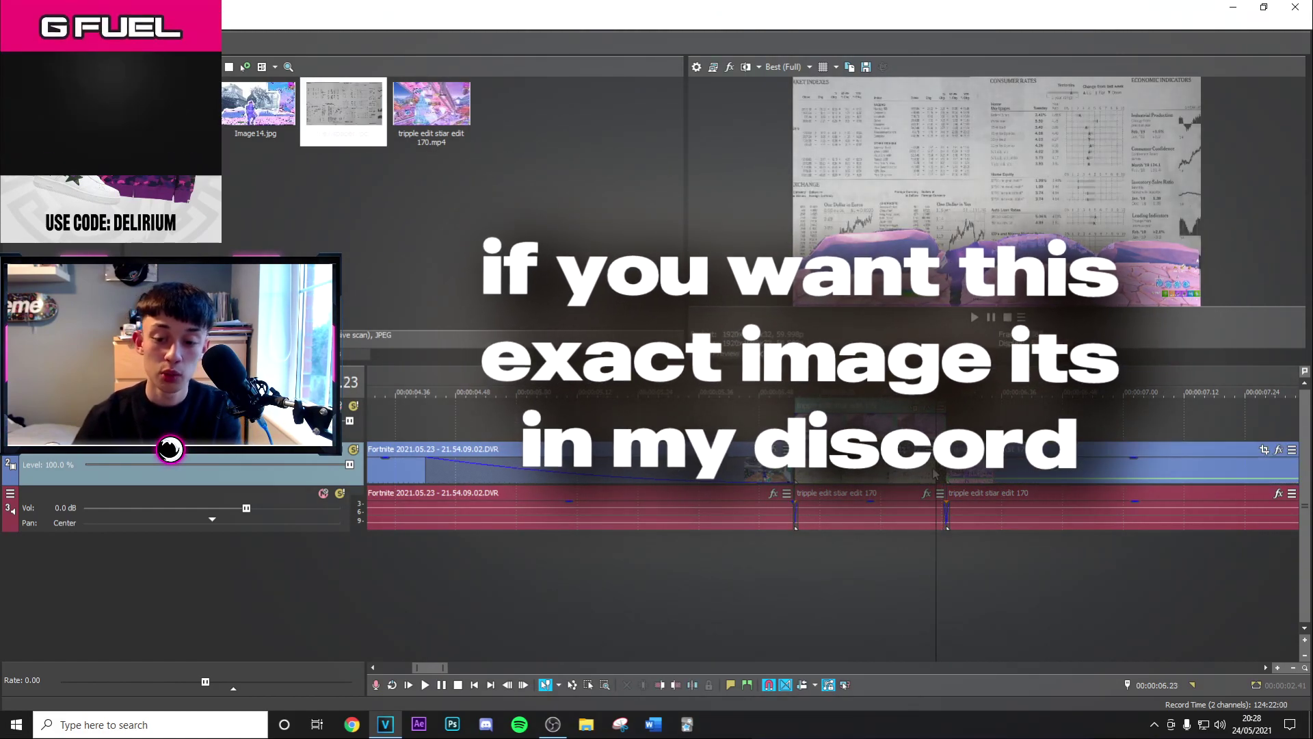
left_click_drag(935, 464, 945, 468)
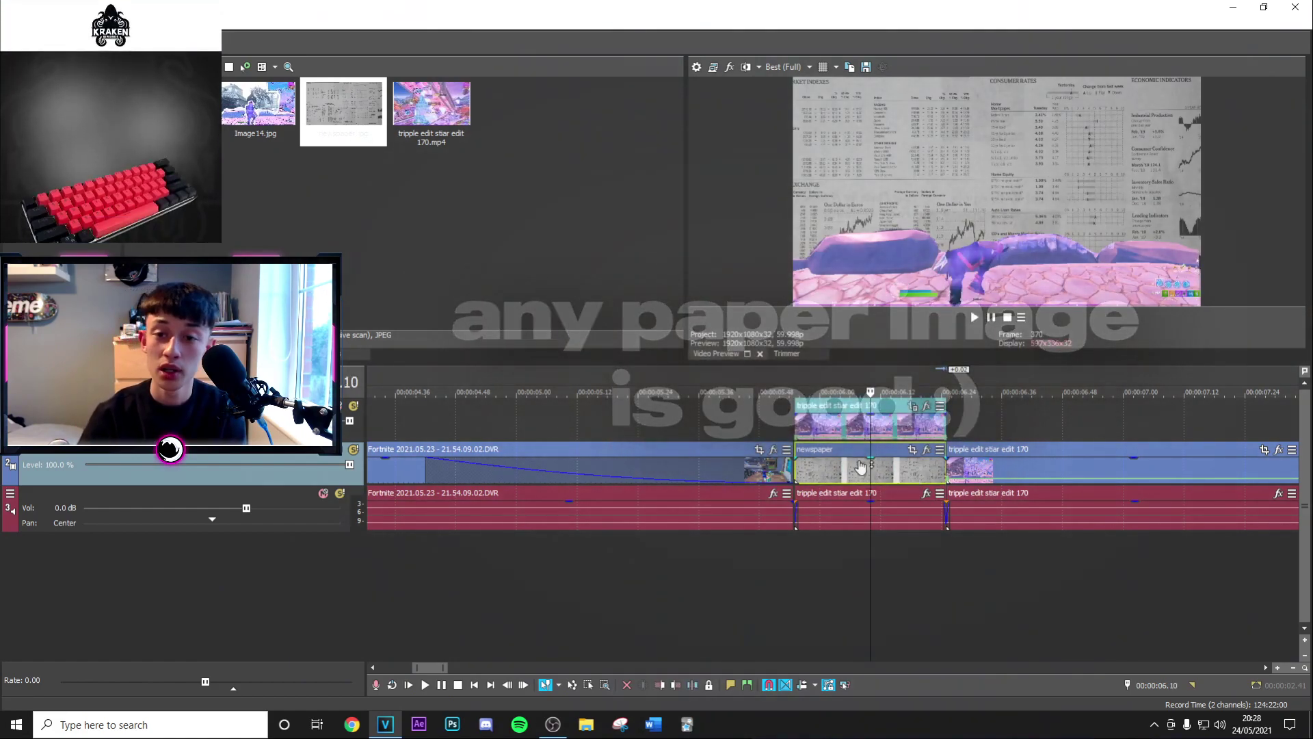
Step: Save a preview snapshot as the JPG Image15 and place that image on the upper video track after the masked segment
left_click(866, 67)
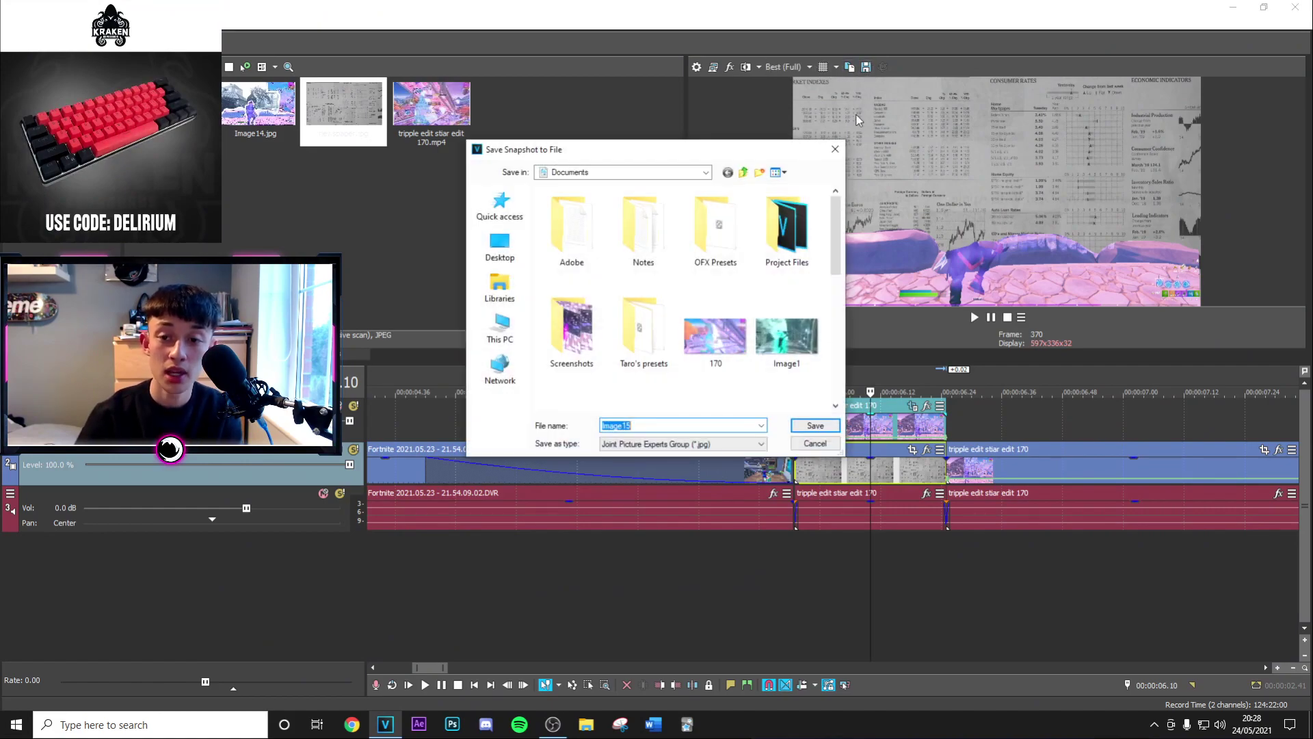
left_click(814, 427)
left_click_drag(994, 405, 970, 421)
scroll(958, 422, "down", 5)
left_click(704, 432)
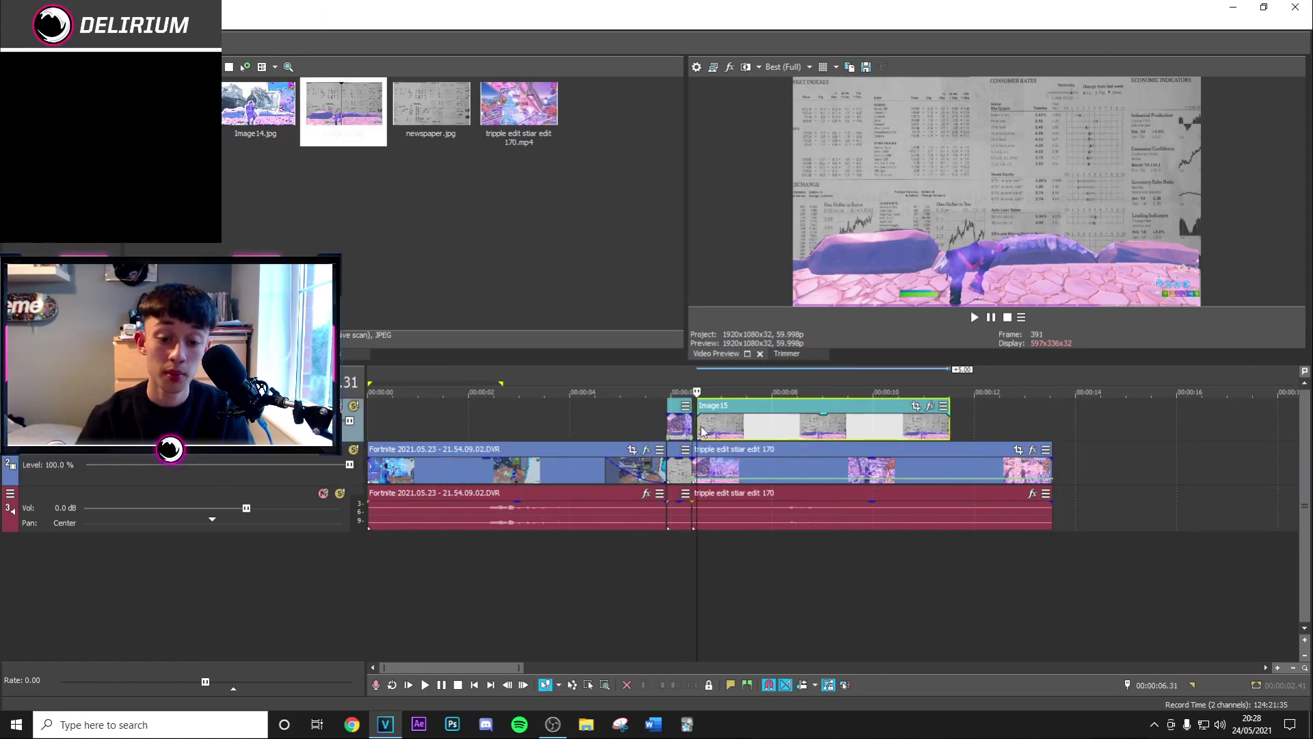
scroll(958, 424, "up", 3)
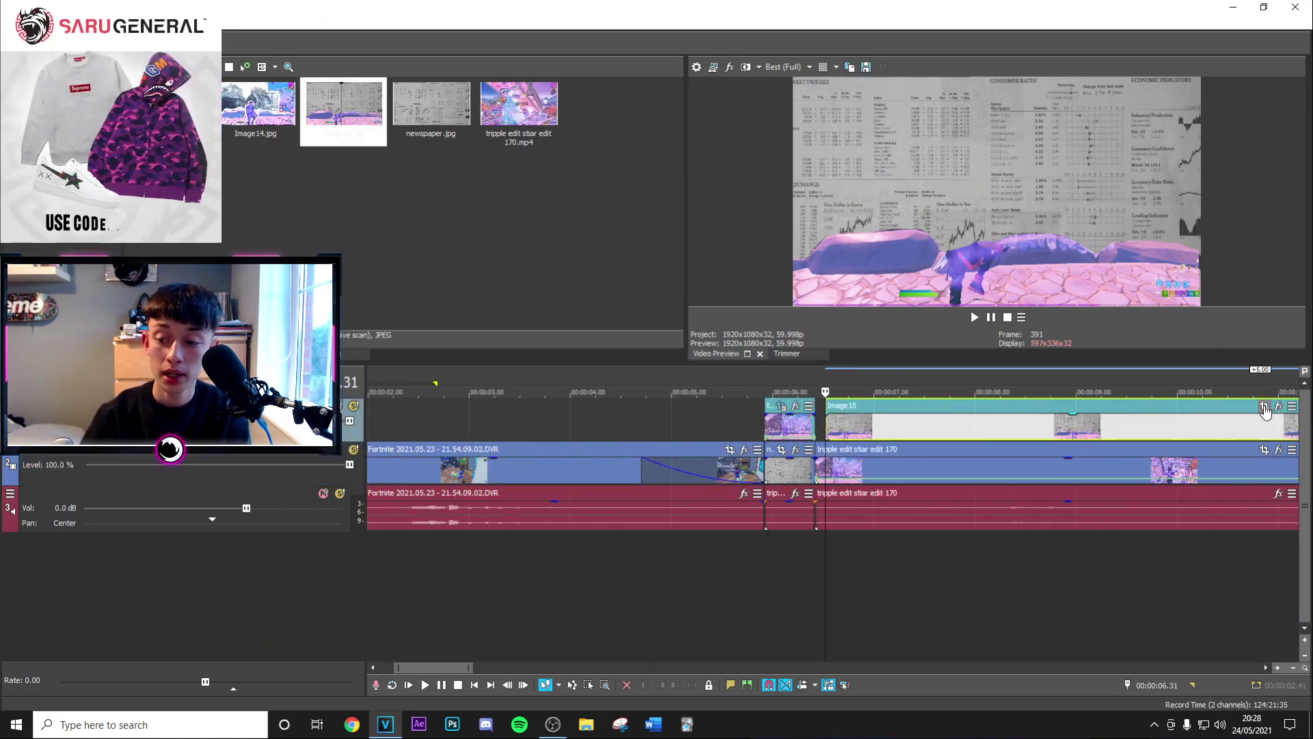
Step: Mask Image15 in Pan/Crop with a closed path enclosing the rocks and ground, leaving a jagged newspaper strip above the rocks
left_click(1265, 407)
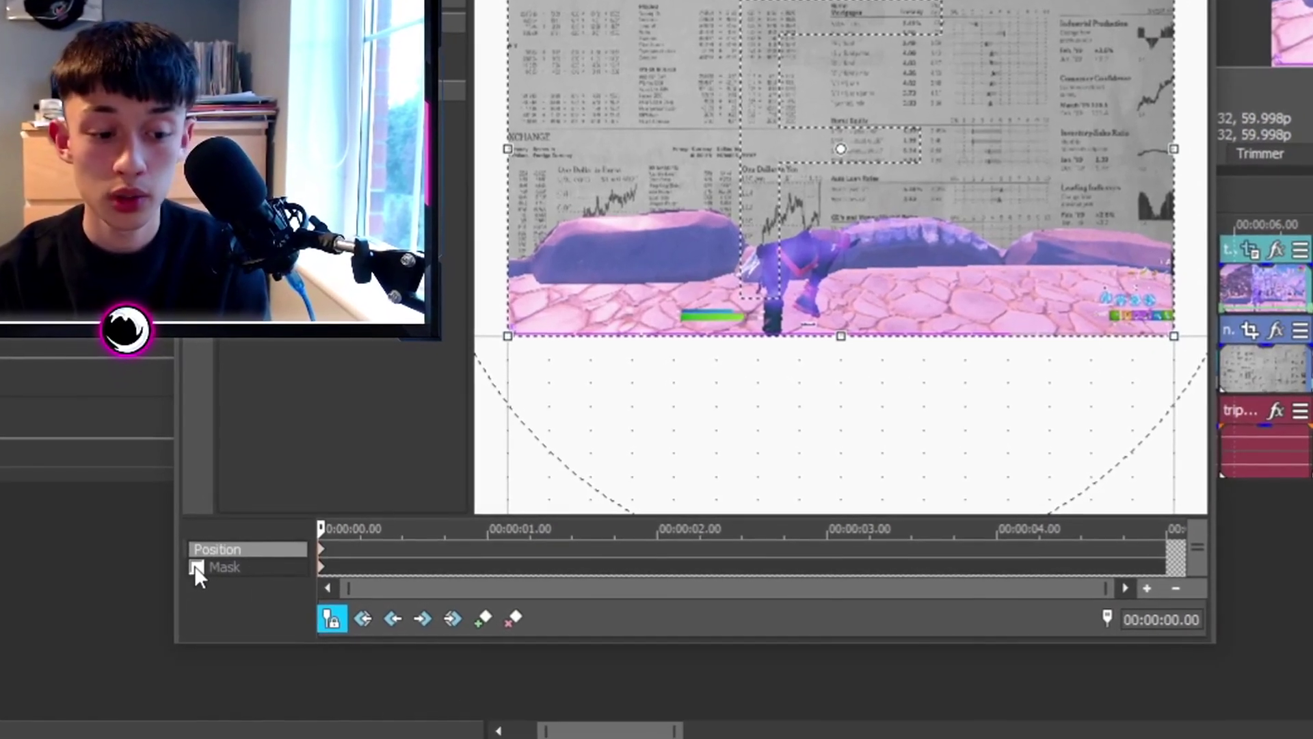
left_click(196, 567)
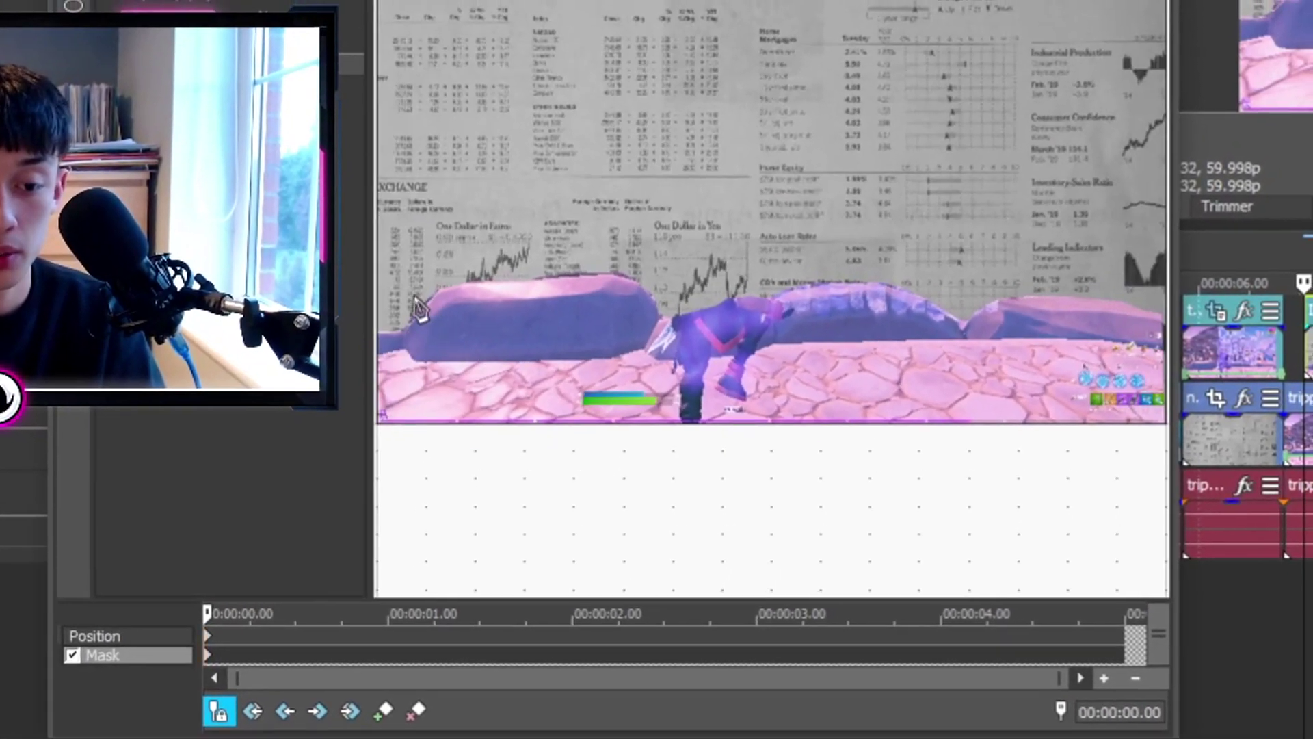
left_click(380, 307)
left_click(402, 296)
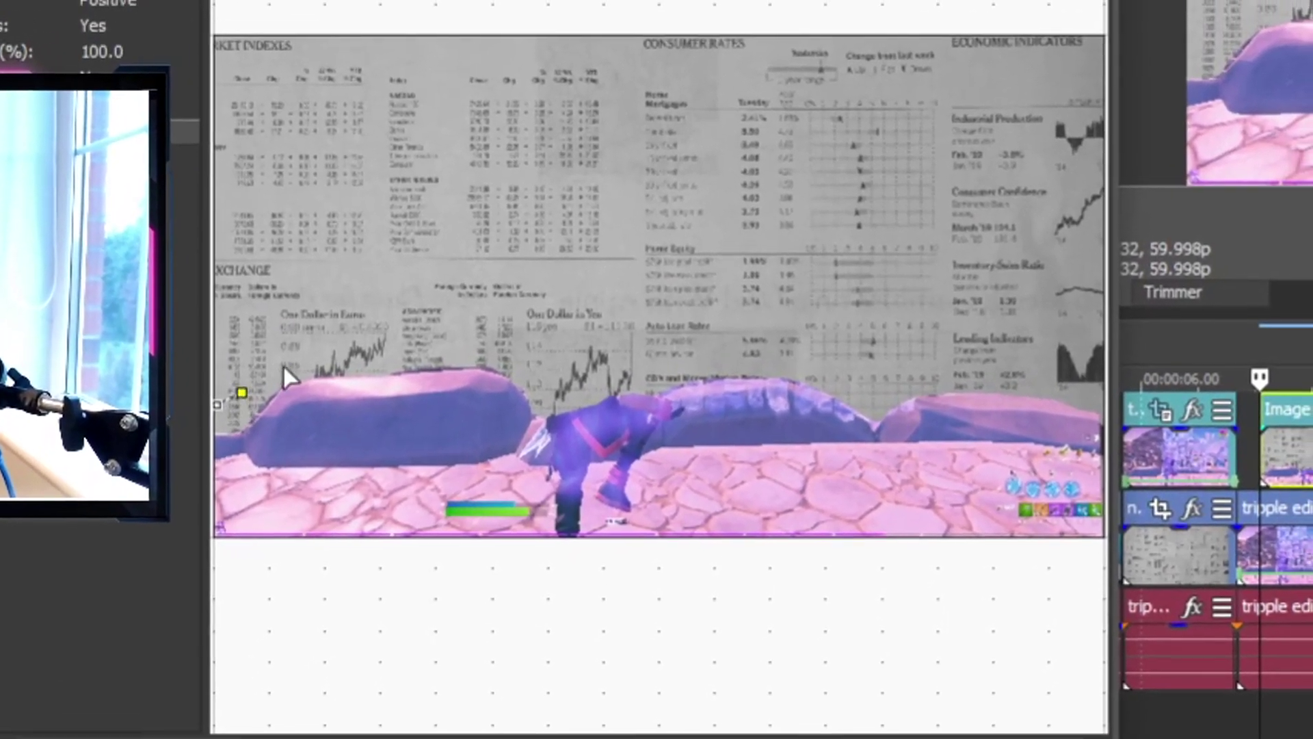
left_click(282, 365)
left_click(315, 349)
left_click(341, 340)
left_click(394, 350)
left_click(457, 329)
left_click(488, 326)
left_click(535, 347)
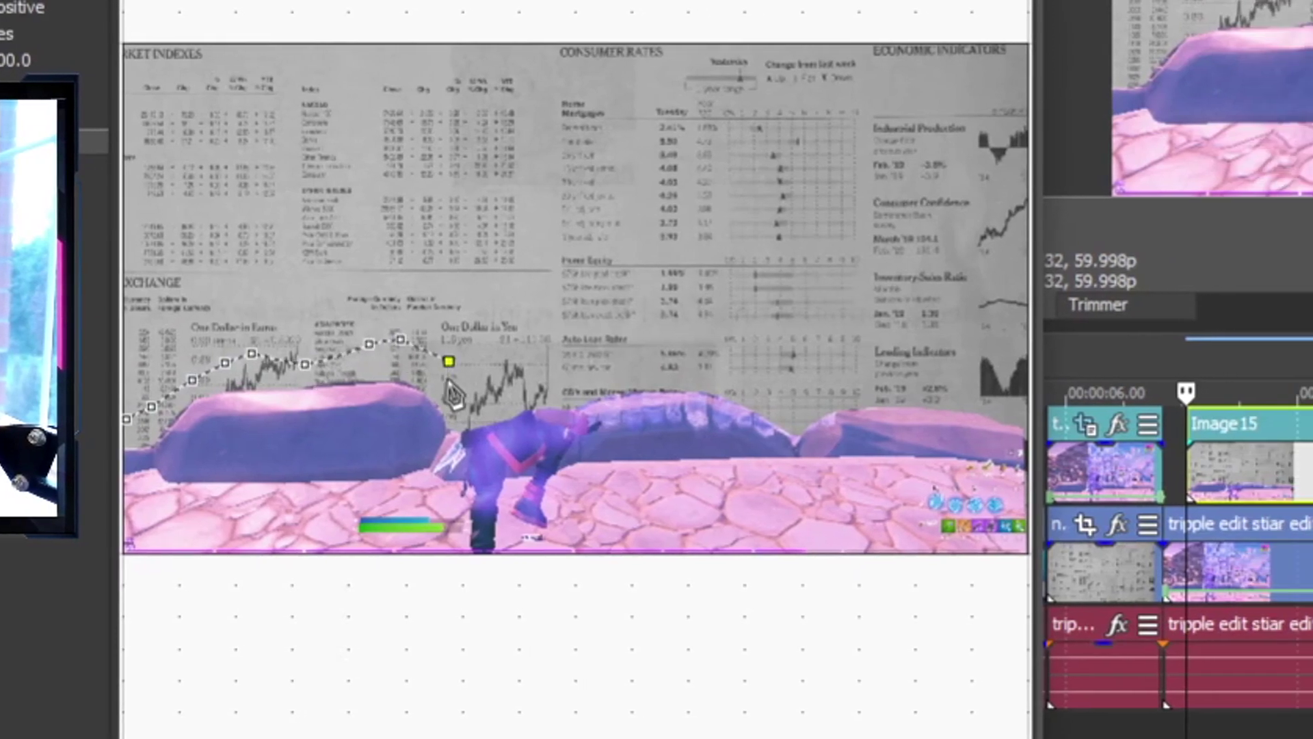
left_click(446, 383)
left_click(503, 395)
left_click(535, 379)
left_click(567, 359)
left_click(630, 367)
left_click(693, 385)
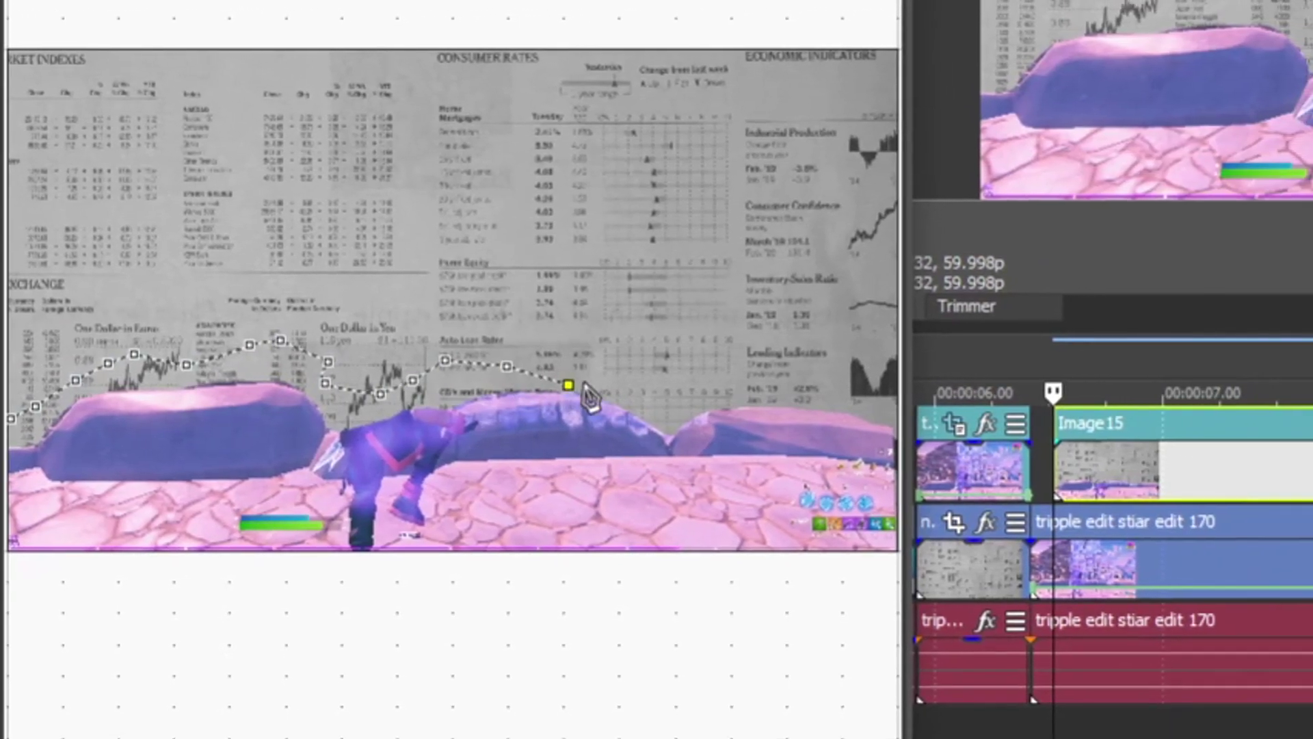
left_click(598, 373)
left_click(643, 370)
left_click(673, 385)
left_click(710, 392)
left_click(773, 378)
left_click(825, 379)
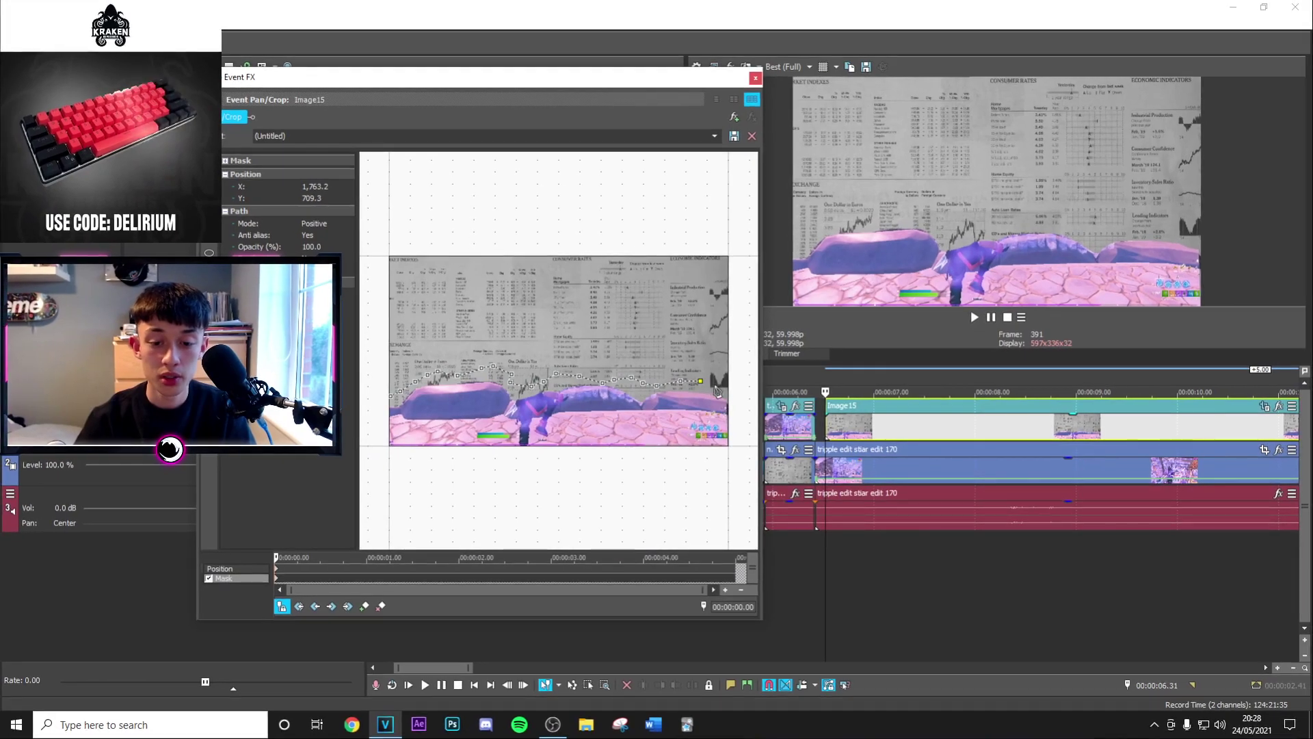
left_click(727, 395)
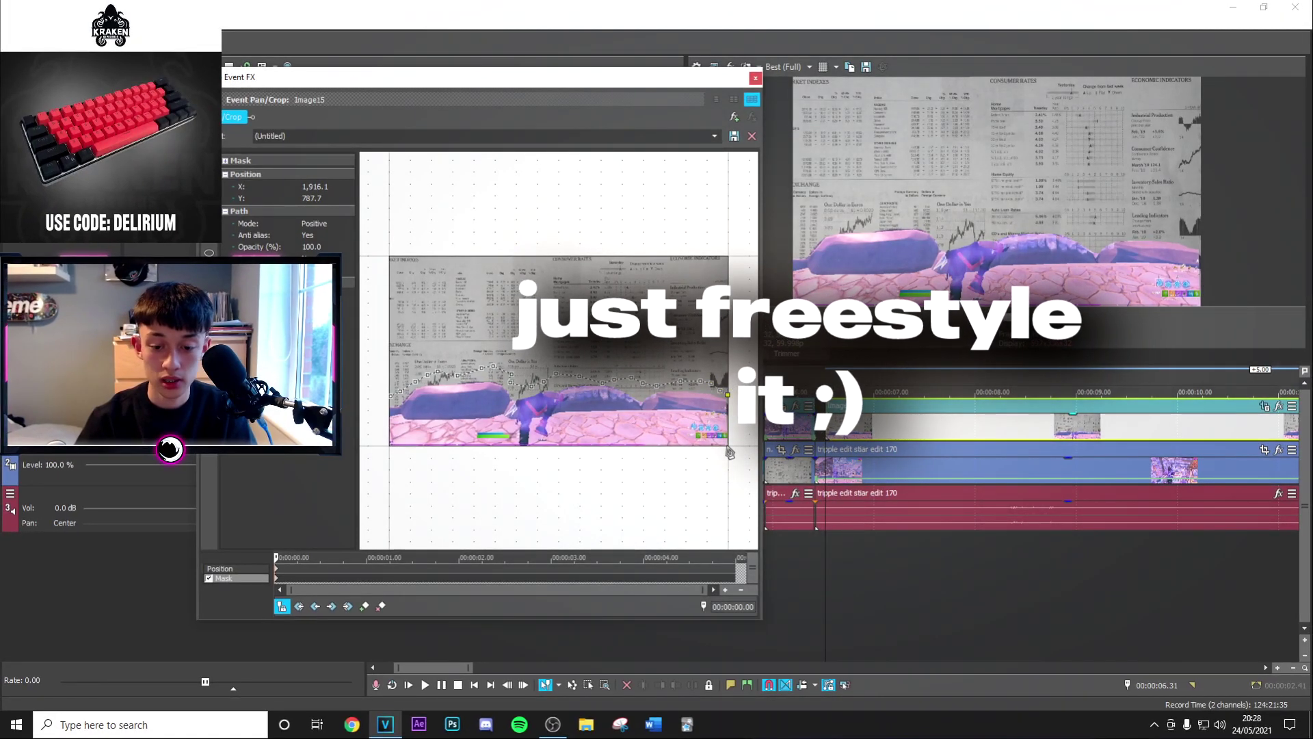
left_click(727, 446)
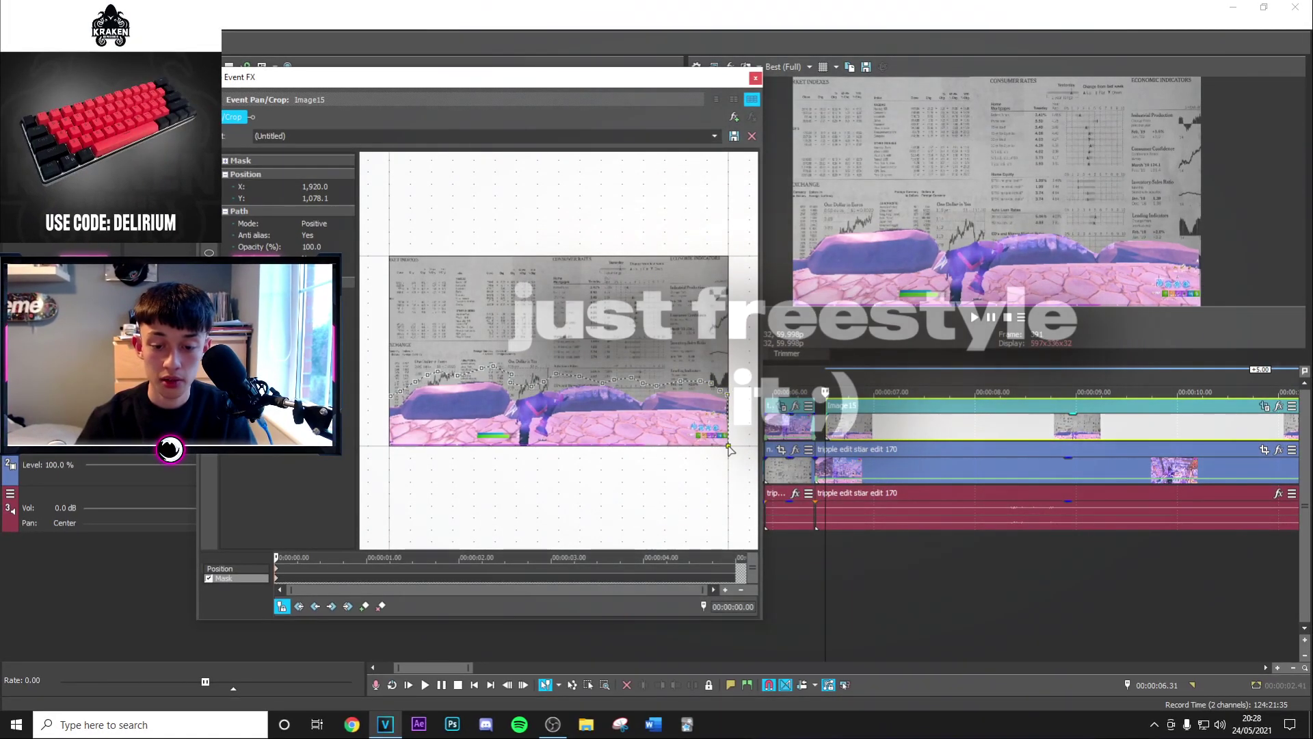
left_click(392, 396)
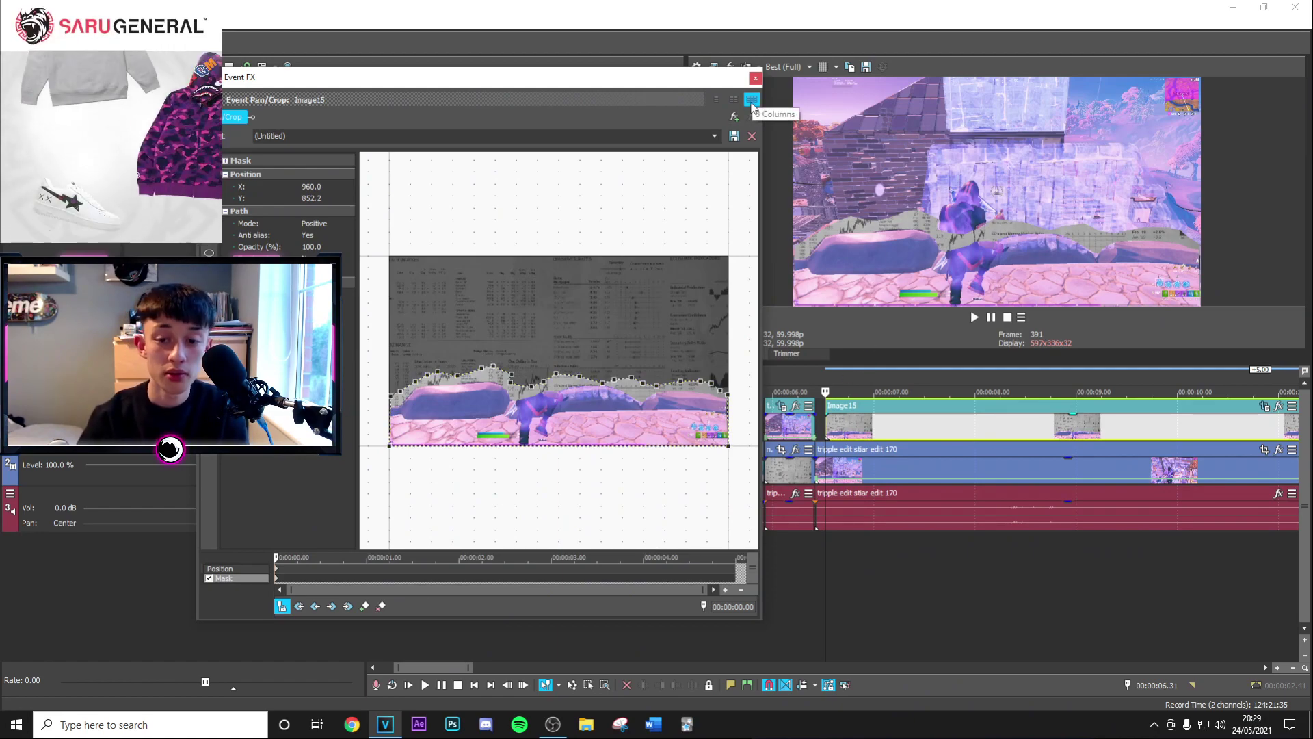
left_click(756, 79)
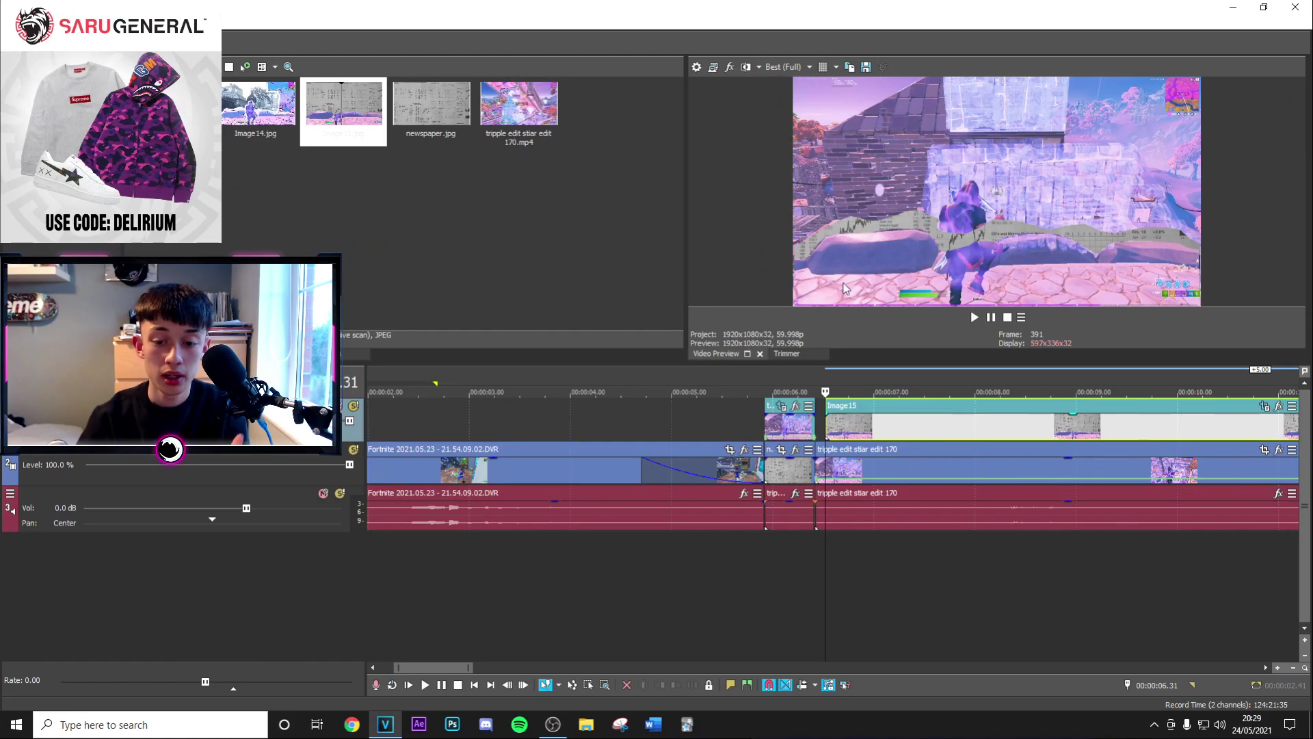
Step: Copy Image15's attributes, paste only the video event pan/crop settings onto the newspaper event, and delete Image15 from the upper track
right_click(851, 427)
left_click(883, 307)
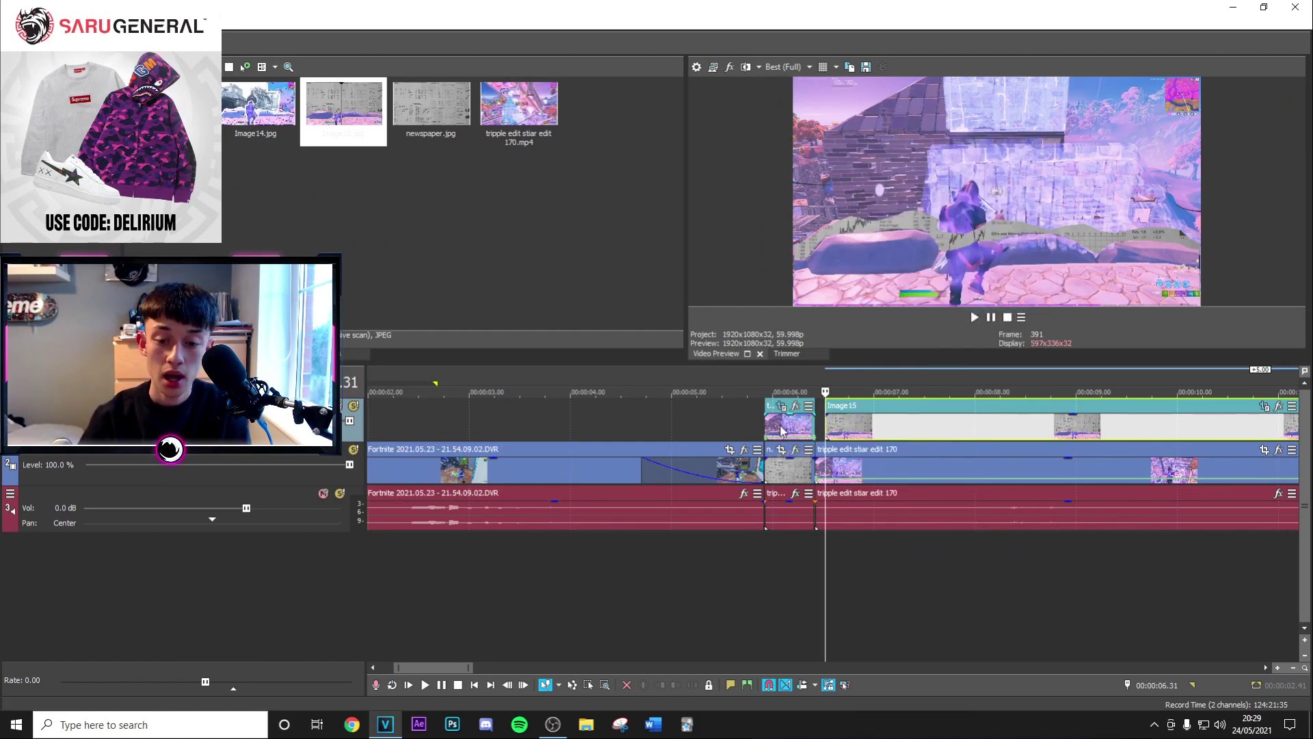
left_click(778, 462)
right_click(778, 462)
left_click(830, 338)
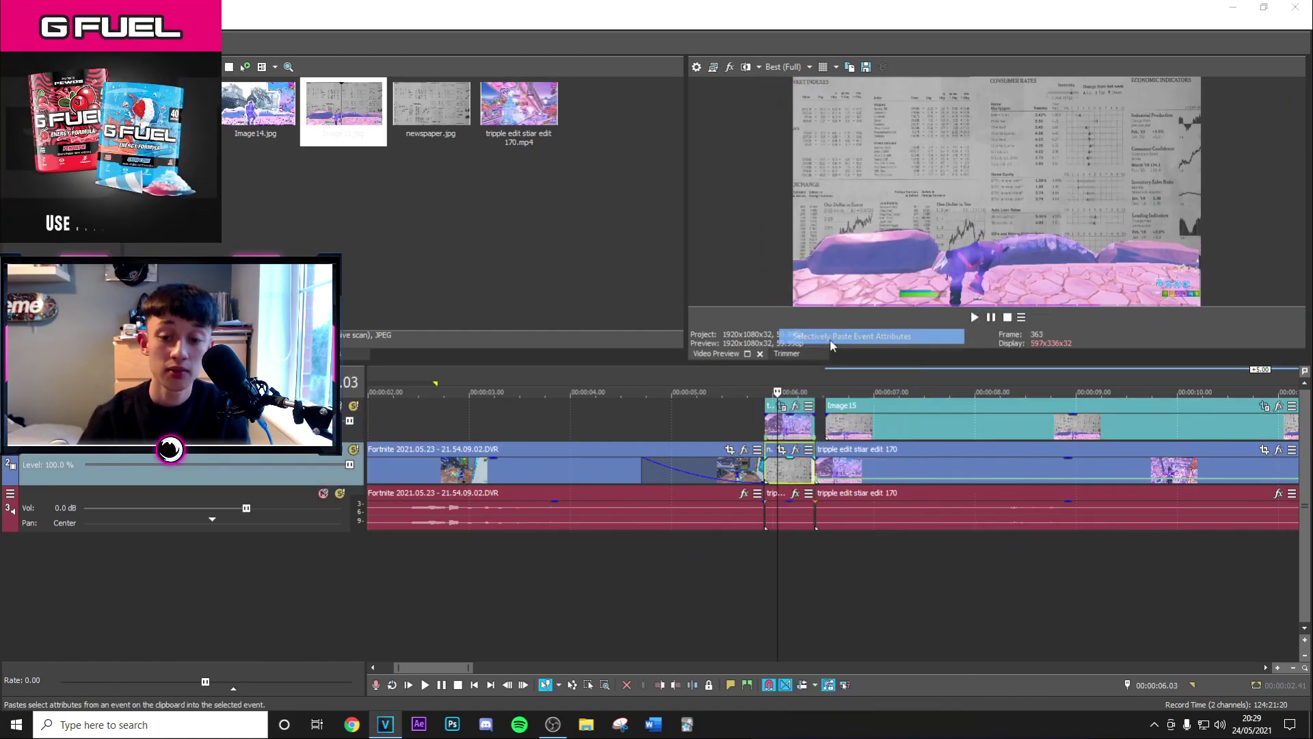
left_click(539, 354)
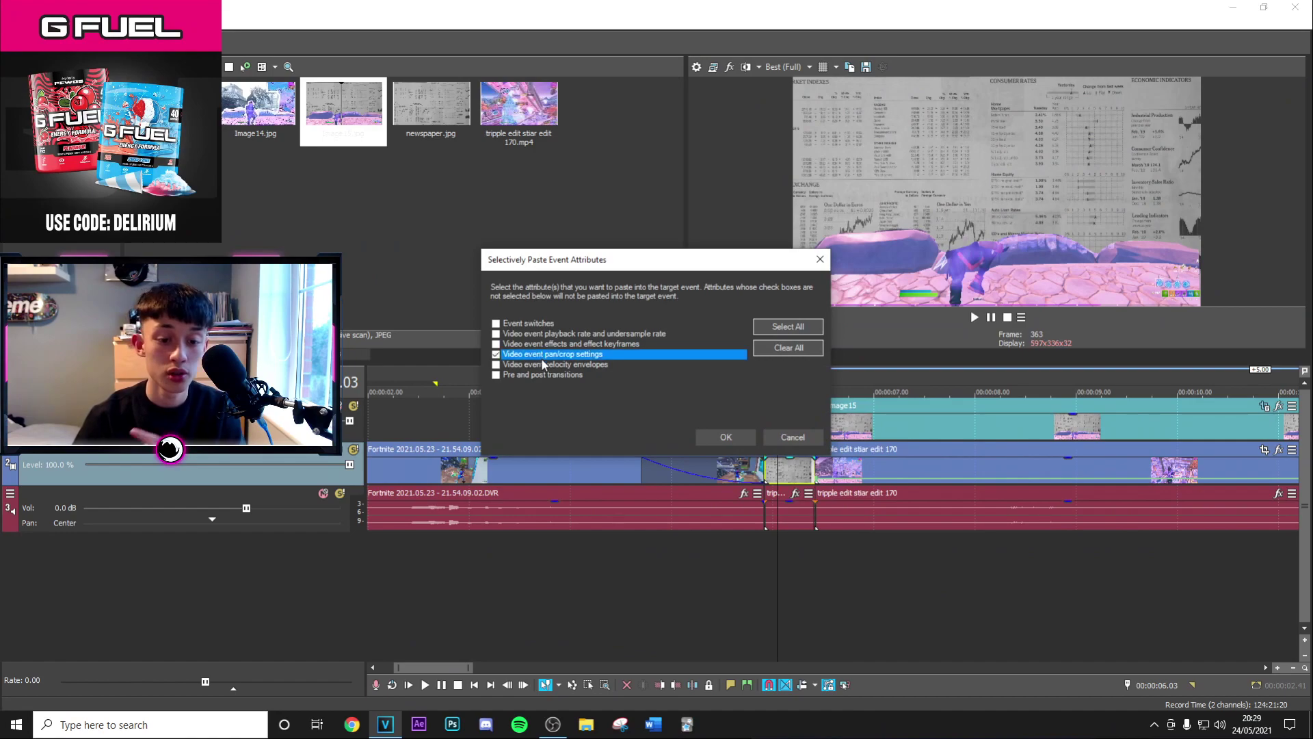
left_click(729, 434)
left_click(864, 429)
key("Delete")
Step: In the masked frozen segment's Pan/Crop position, shift the frame straight up to a Y Center of 62.0 at the first keyframe
left_click(768, 429)
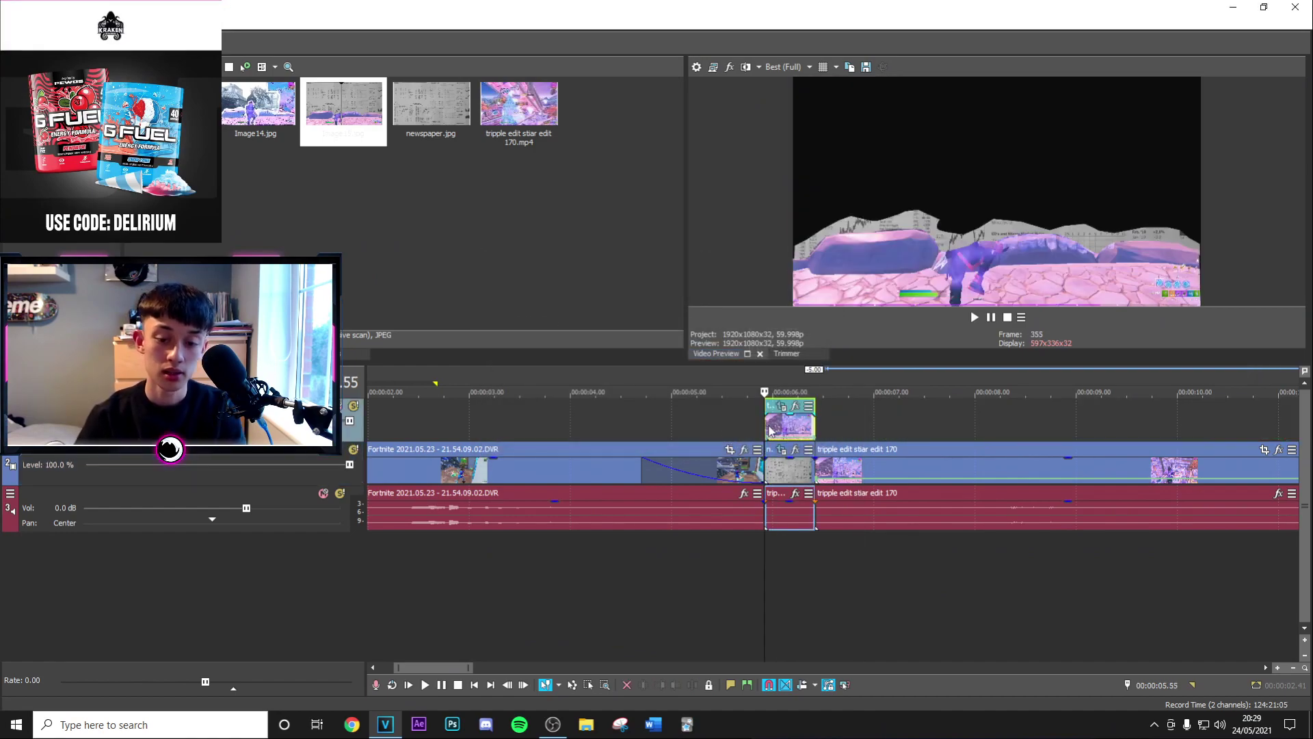
key("Right")
key("Right")
key("Right")
key("Right")
key("Right")
key("Right")
key("Right")
key("Right")
key("Right")
key("Right")
key("Right")
key("Right")
left_click(792, 426)
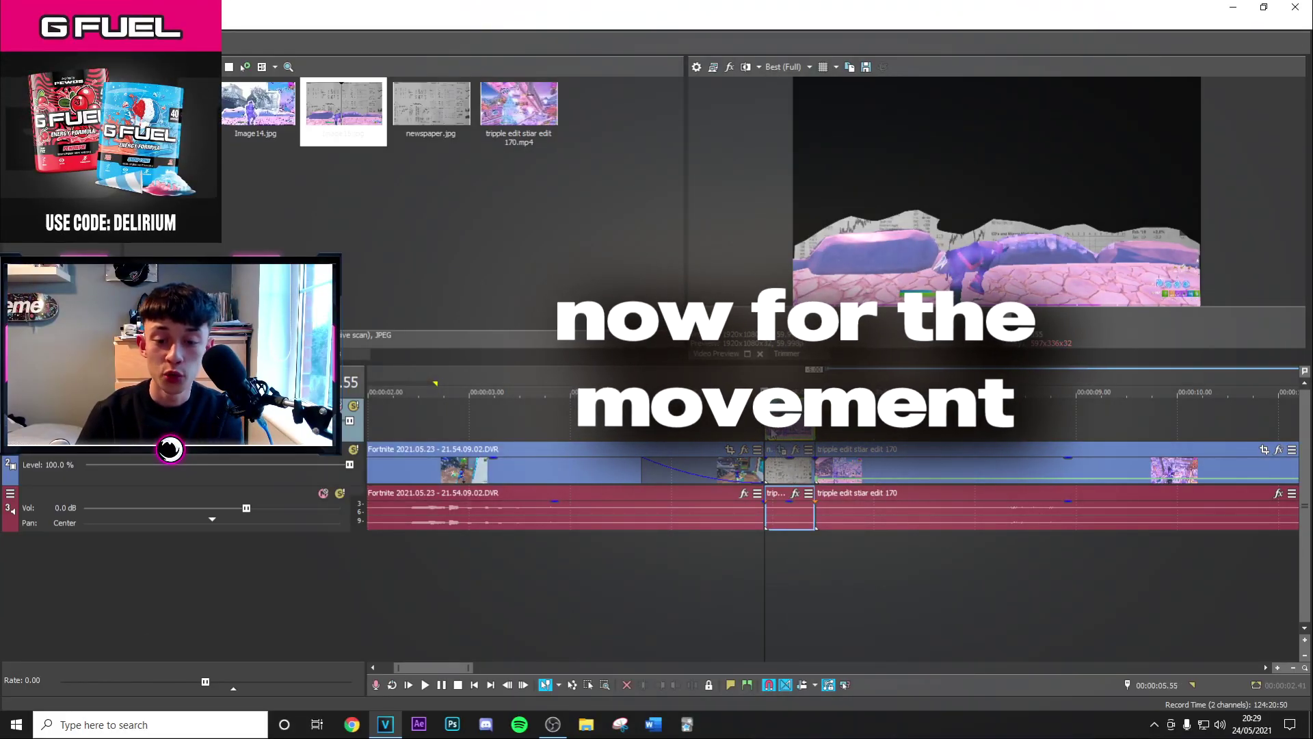
left_click(993, 406)
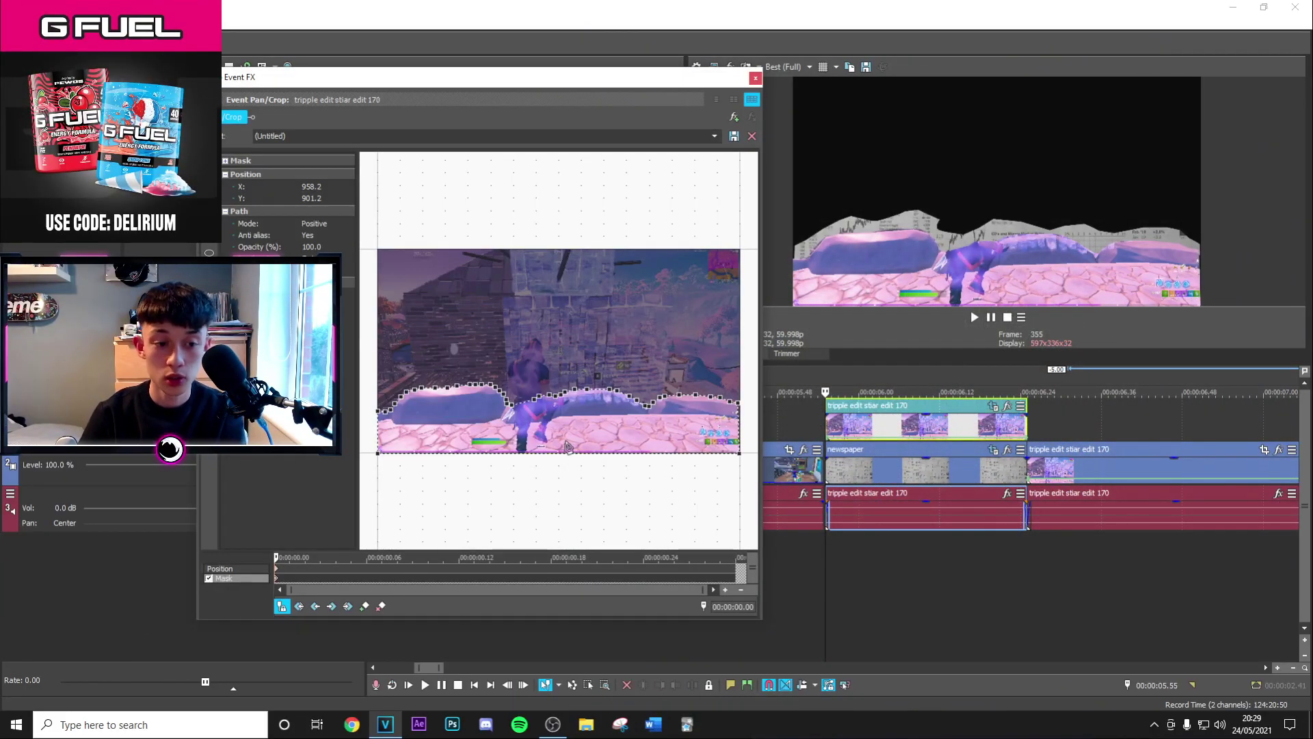
left_click(239, 566)
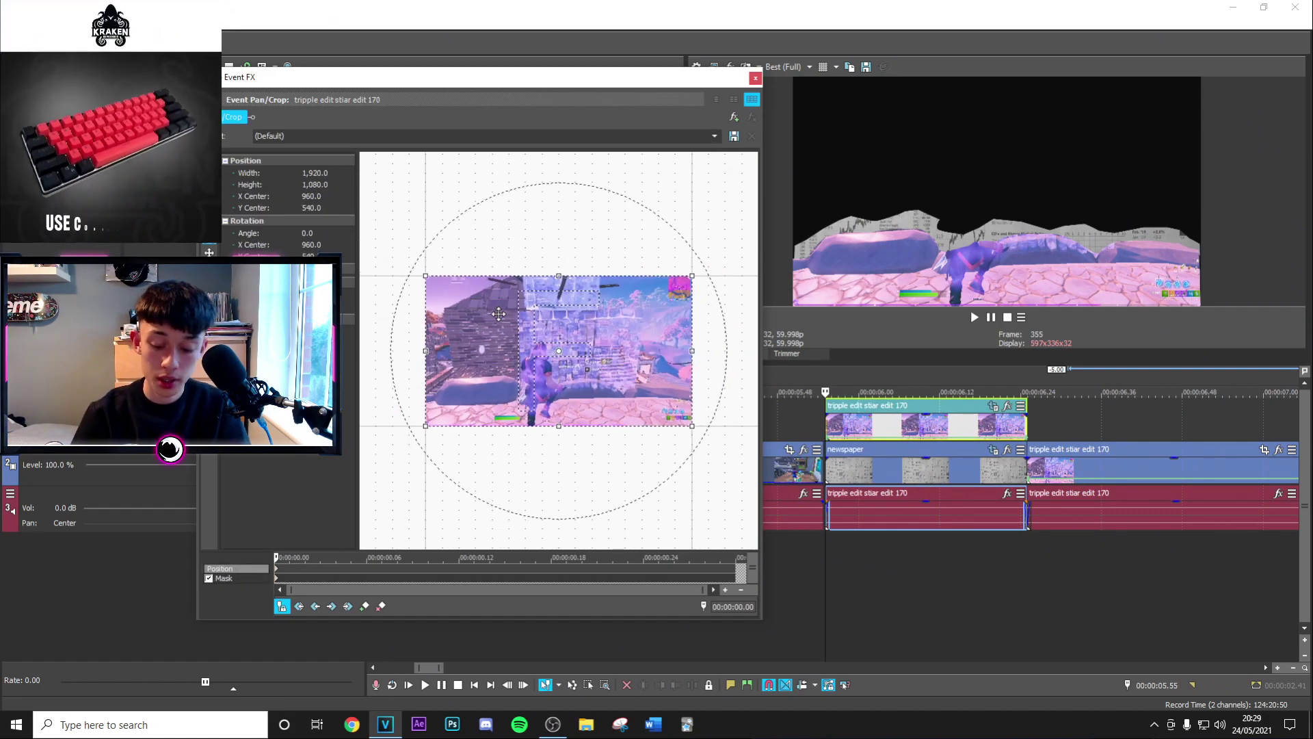
key("Down")
key("Down")
key("Down")
key("Down")
key("Down")
key("Down")
key("Down")
key("Down")
key("Down")
key("Up")
key("Up")
key("Up")
key("Up")
key("Up")
key("Up")
key("Up")
key("Up")
key("Up")
key("Up")
key("Up")
key("Up")
key("Up")
key("Up")
key("Up")
key("Up")
key("Up")
key("Up")
key("Up")
key("Up")
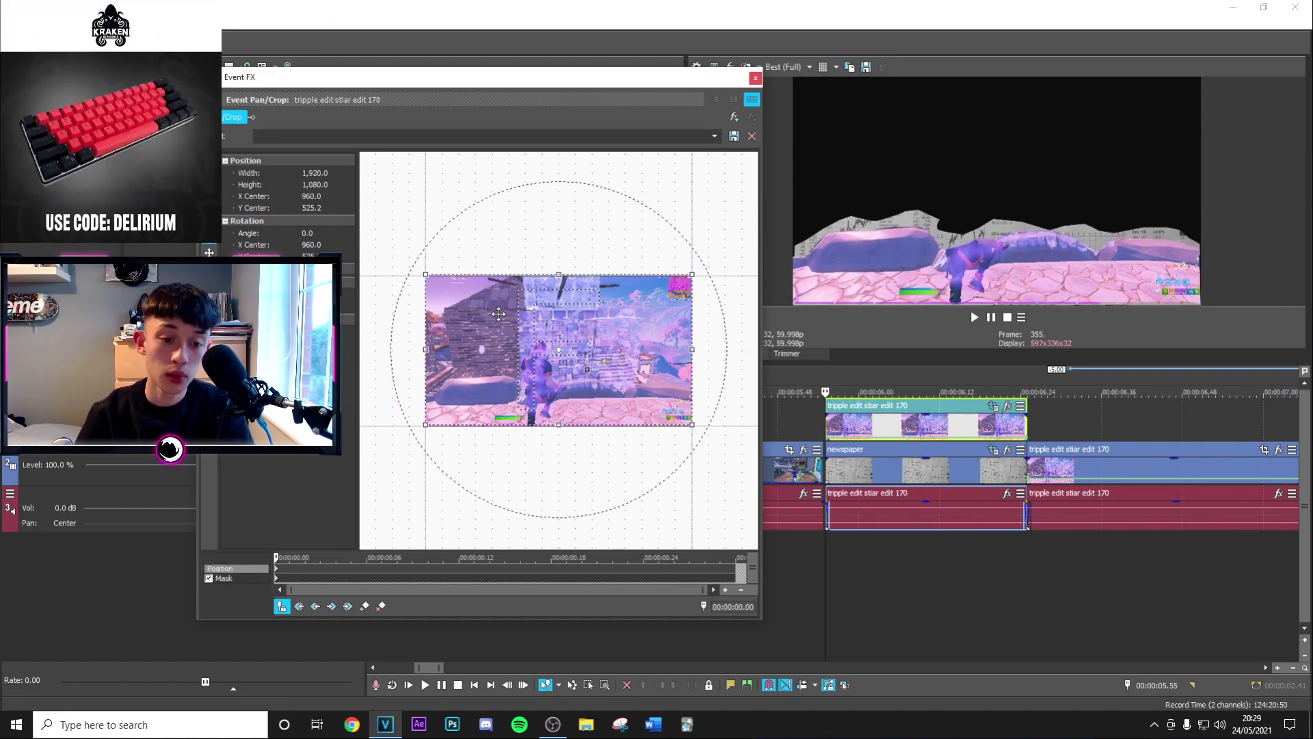
key("Up")
key("Up")
key("Up")
key("Up")
key("Up")
key("Up")
key("Up")
key("Up")
key("Up")
key("Up")
key("Up")
key("Up")
key("Up")
key("Up")
key("Up")
key("Up")
key("Up")
key("Up")
key("Up")
key("Up")
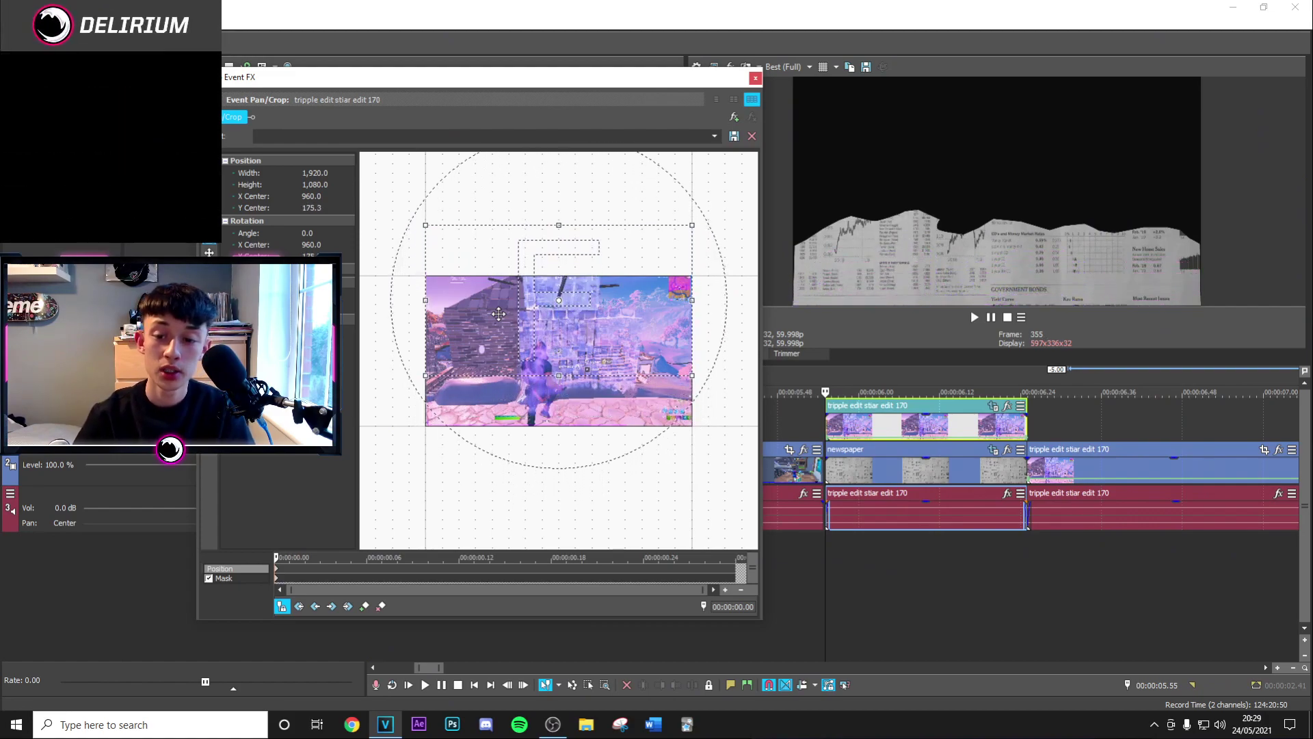
left_click_drag(499, 314, 498, 314)
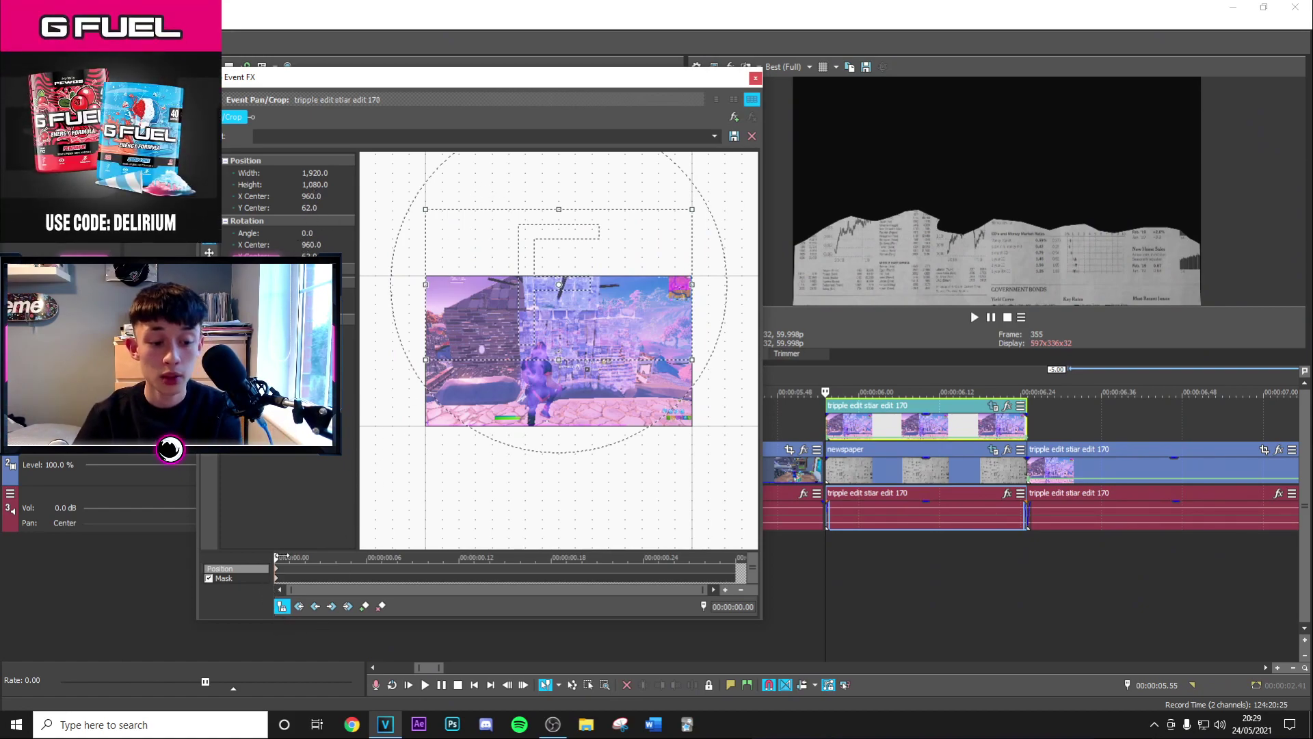
Step: Restore the original framing in a position keyframe at the masked segment's end, and set its first keyframe to Smooth
left_click_drag(637, 569, 276, 547)
right_click(570, 333)
left_click(594, 346)
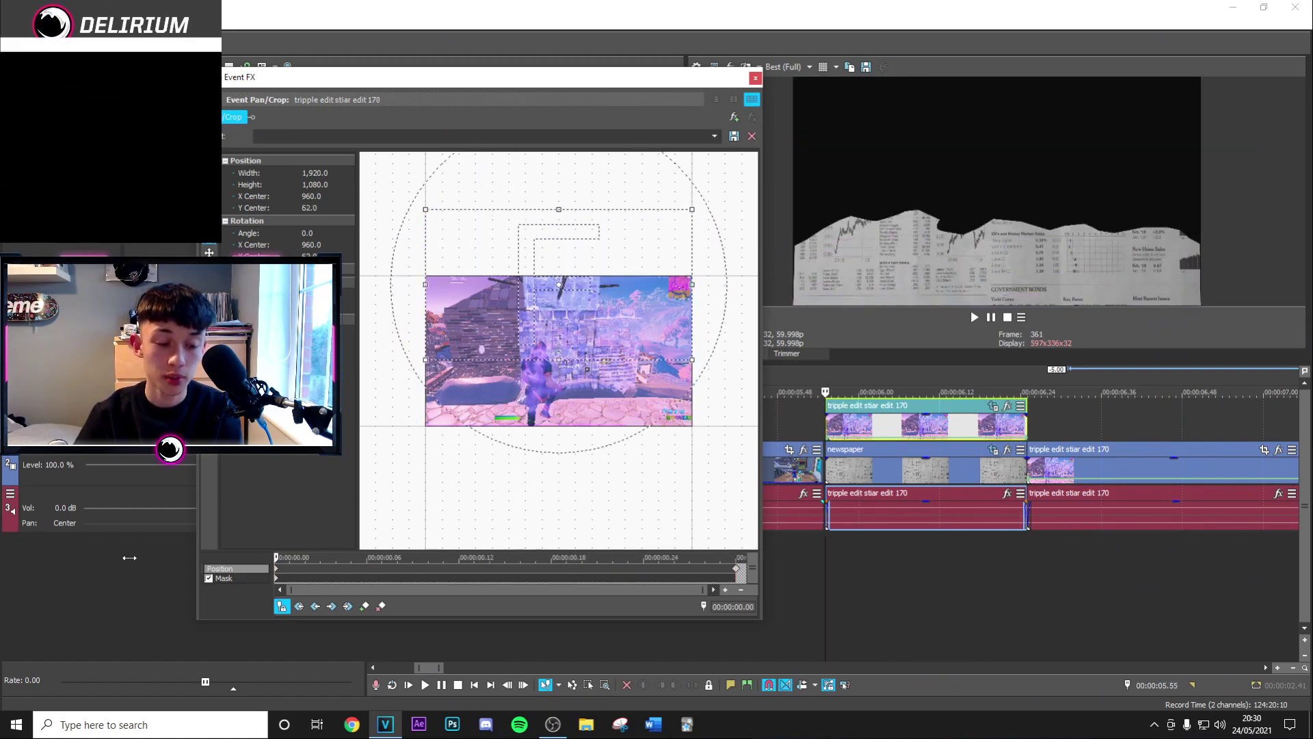
right_click(277, 569)
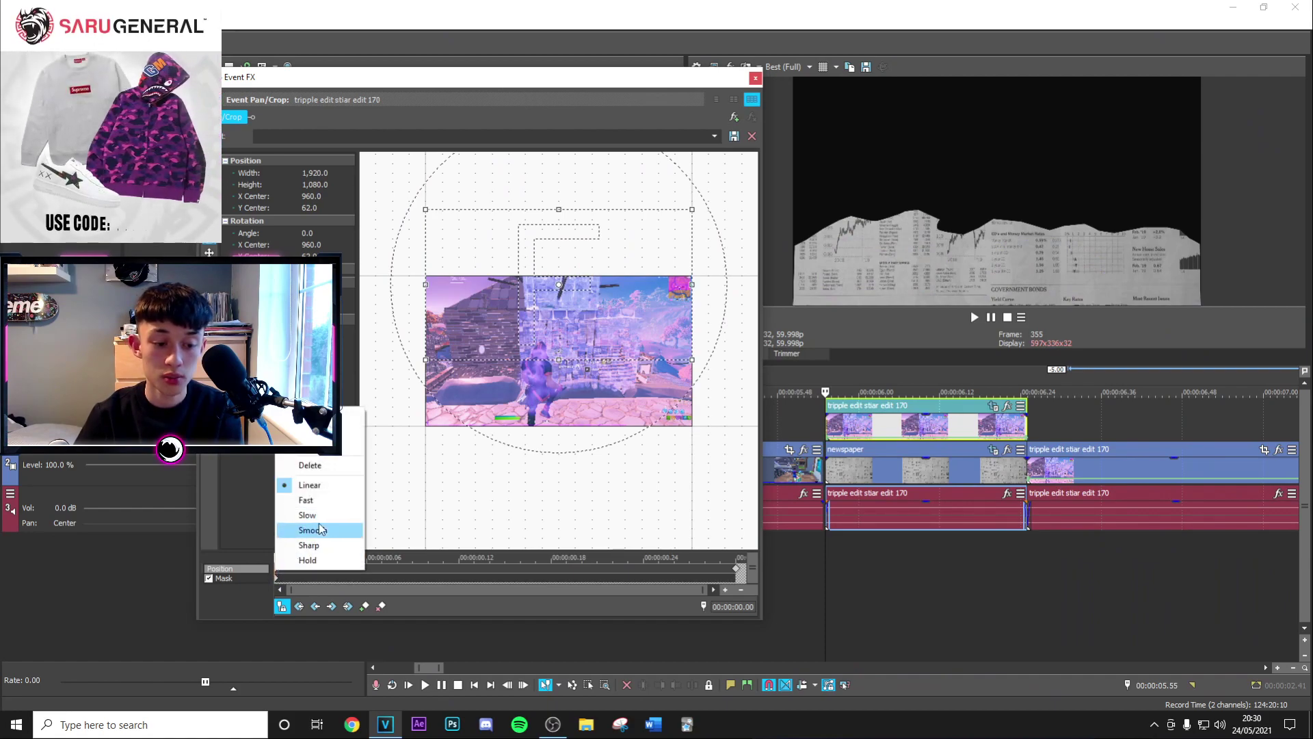
left_click(311, 530)
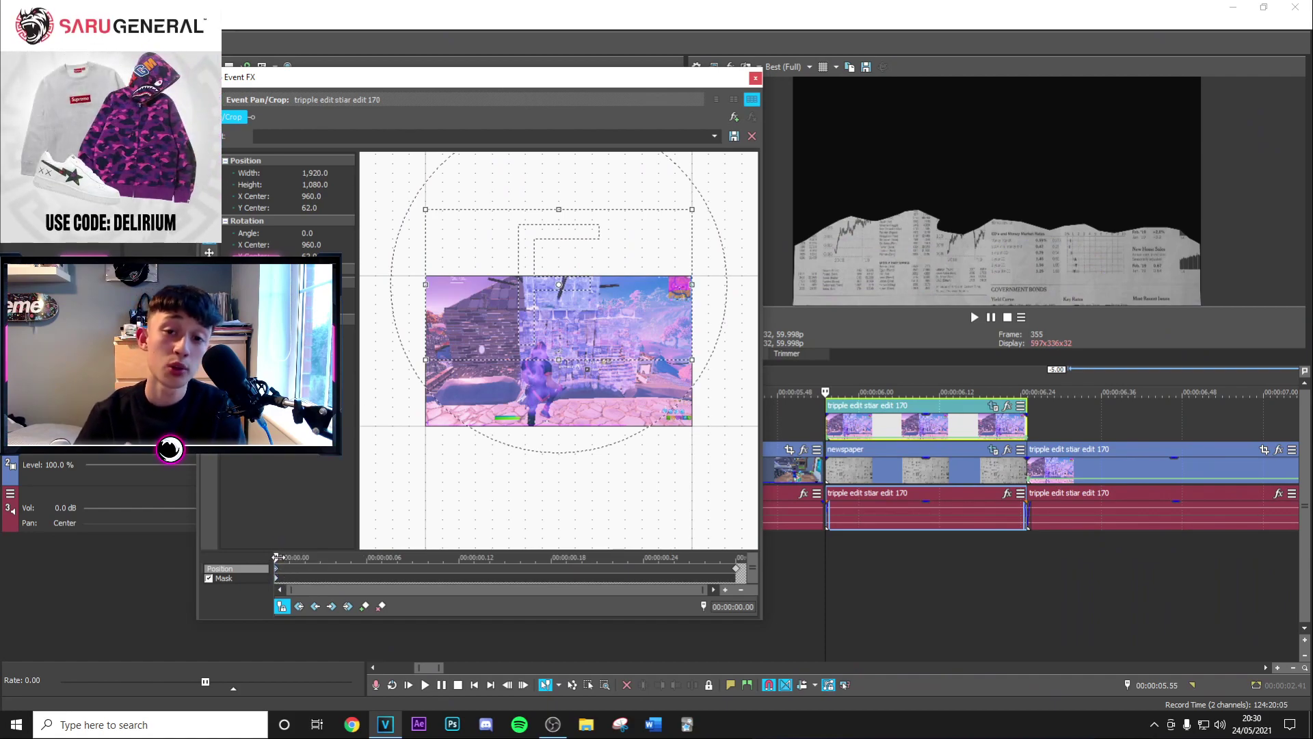
Step: Try an intermediate position keyframe at 00:00:00.08 in the masked segment's Pan/Crop
left_click_drag(299, 556, 388, 556)
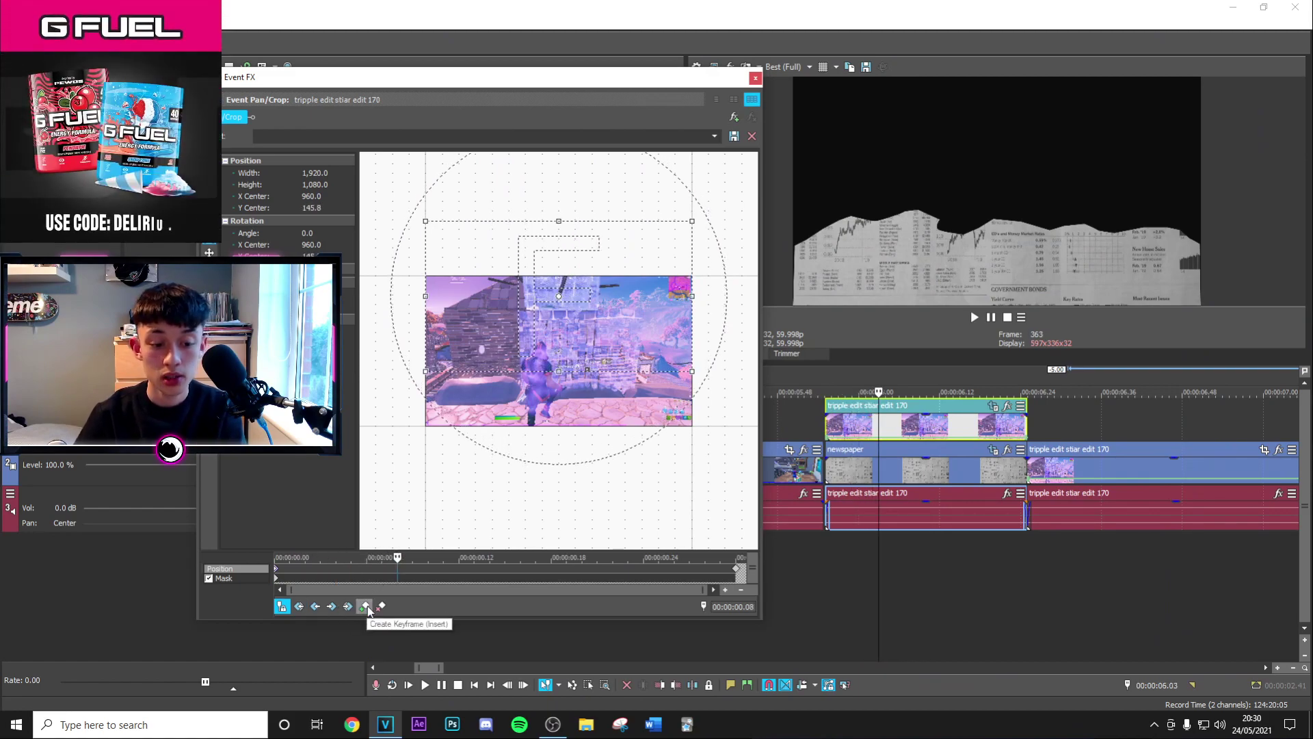
left_click(382, 572)
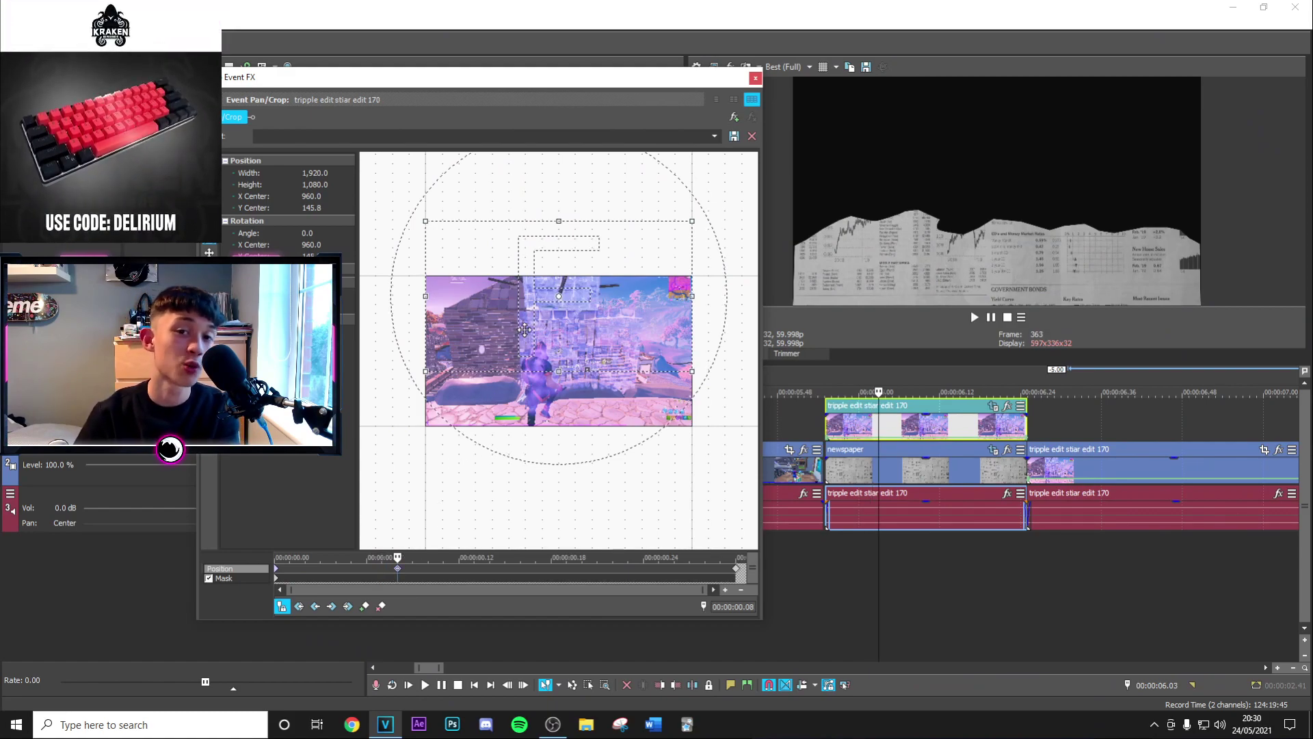
left_click_drag(468, 550, 93, 503)
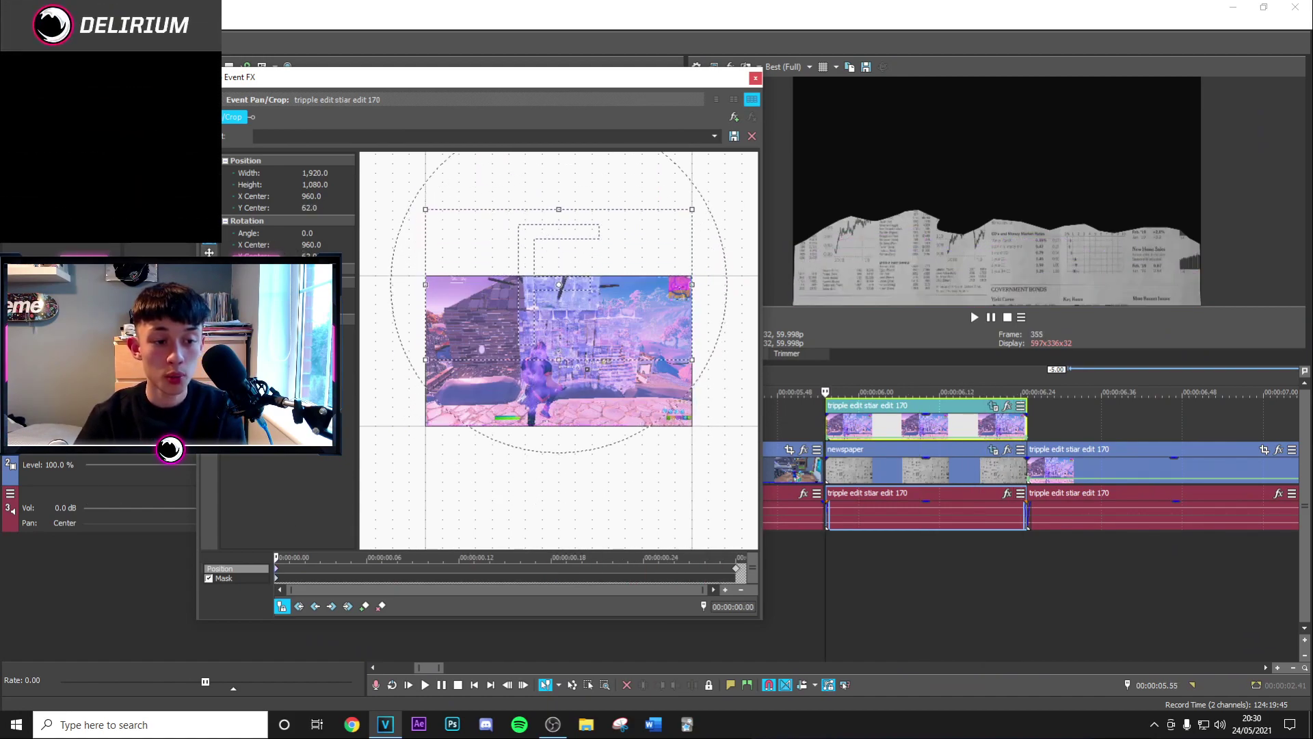
Step: Copy the masked segment's vertical centre value and set the newspaper event's Pan/Crop Y Center to 62.0 at its start
double_click(310, 255)
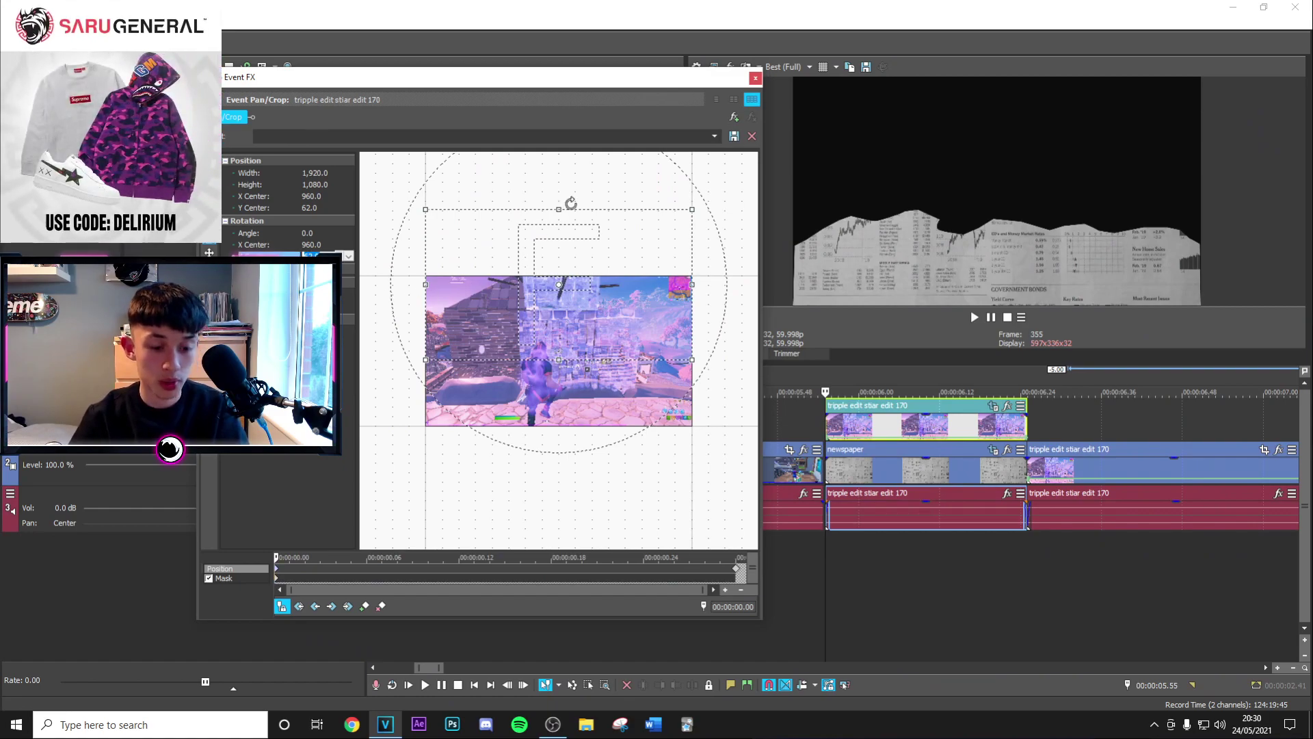
left_click(755, 79)
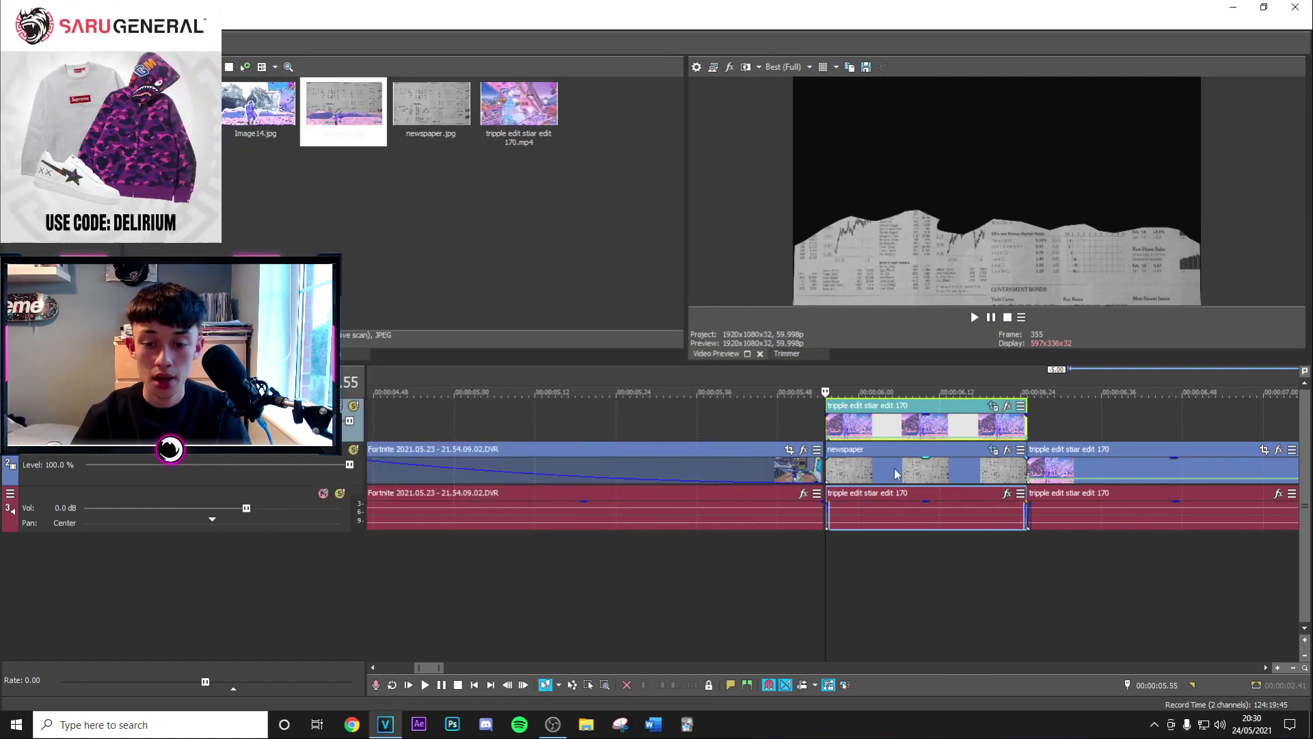
left_click(993, 449)
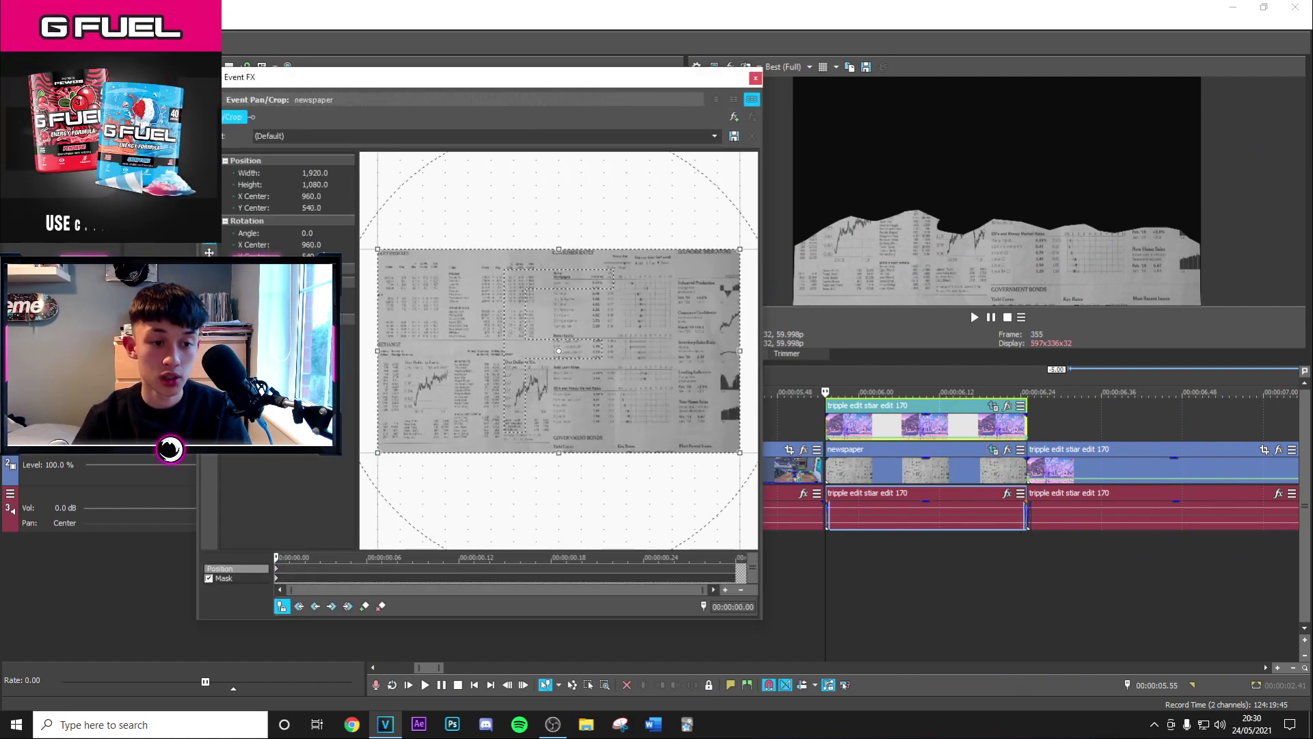
double_click(311, 207)
key("Return")
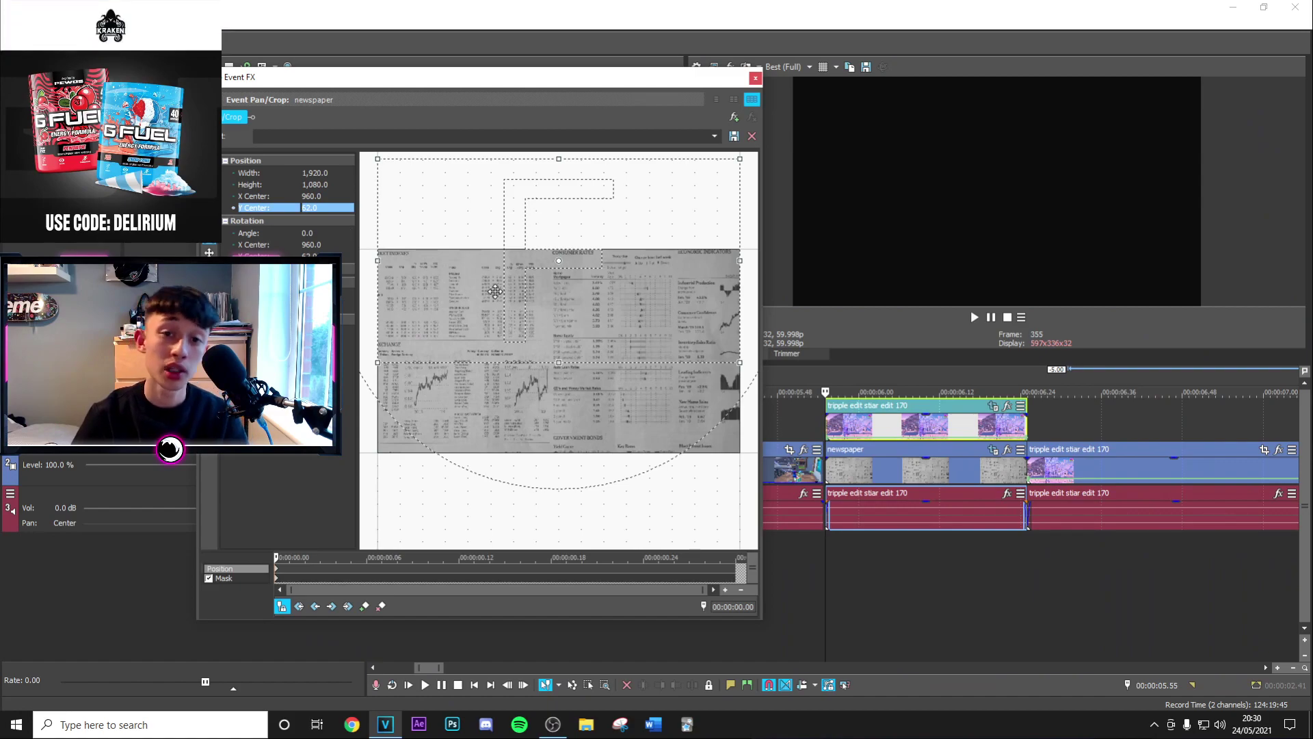
Step: Restore the newspaper's original framing in a position keyframe at its end, set the first keyframe to Smooth, and close Pan/Crop
left_click_drag(276, 558, 795, 542)
right_click(532, 290)
left_click(557, 302)
key("Home")
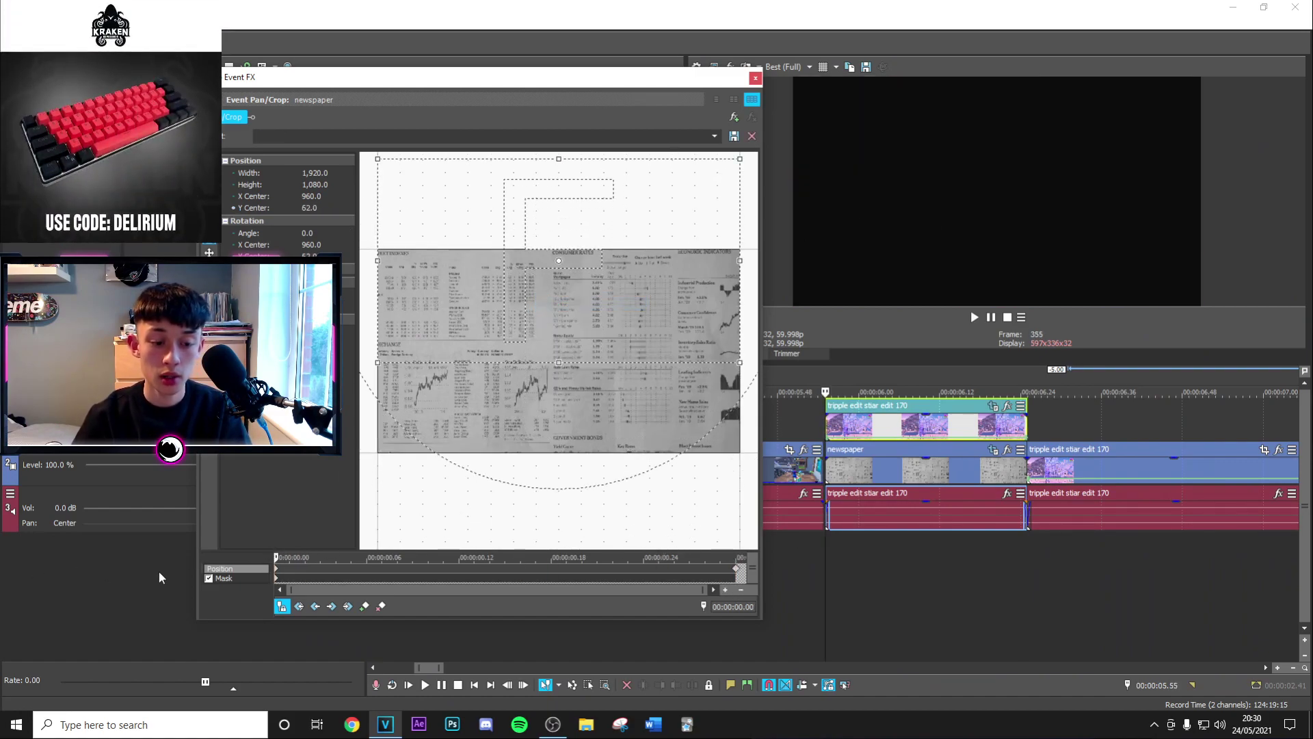
right_click(276, 565)
left_click(321, 528)
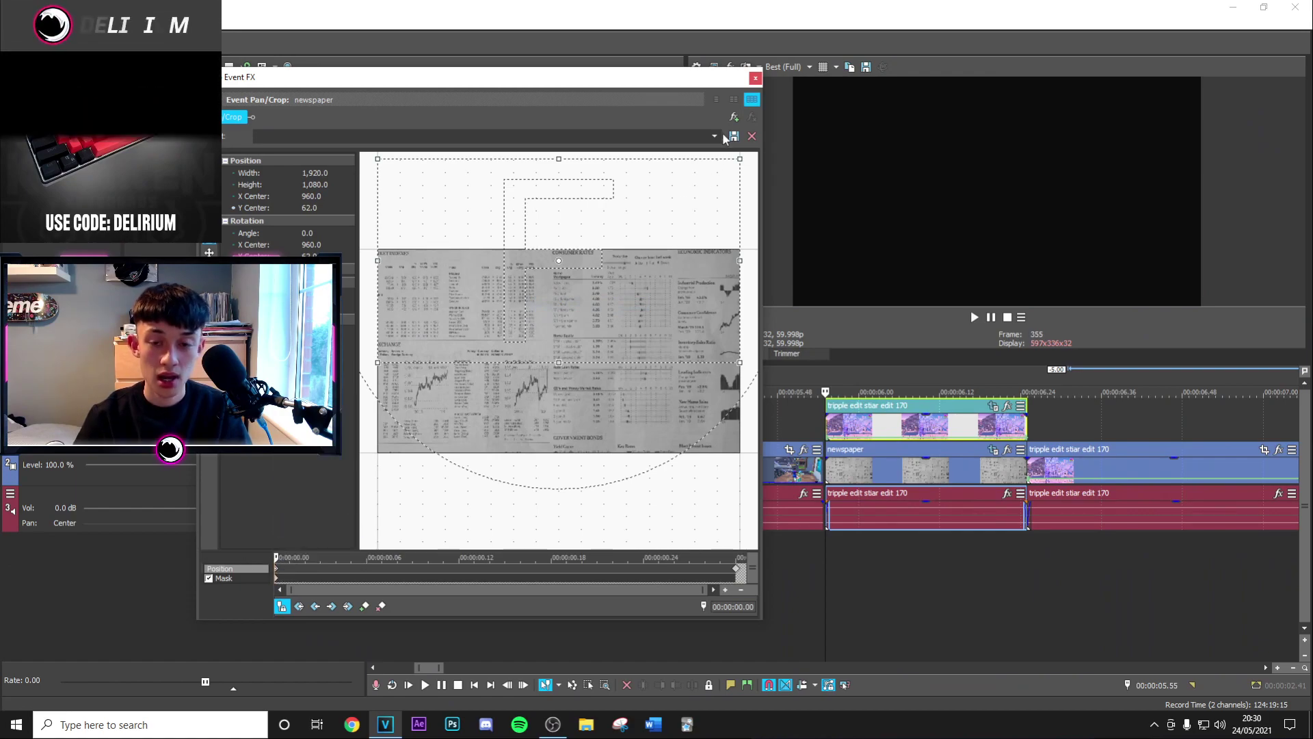
left_click(755, 78)
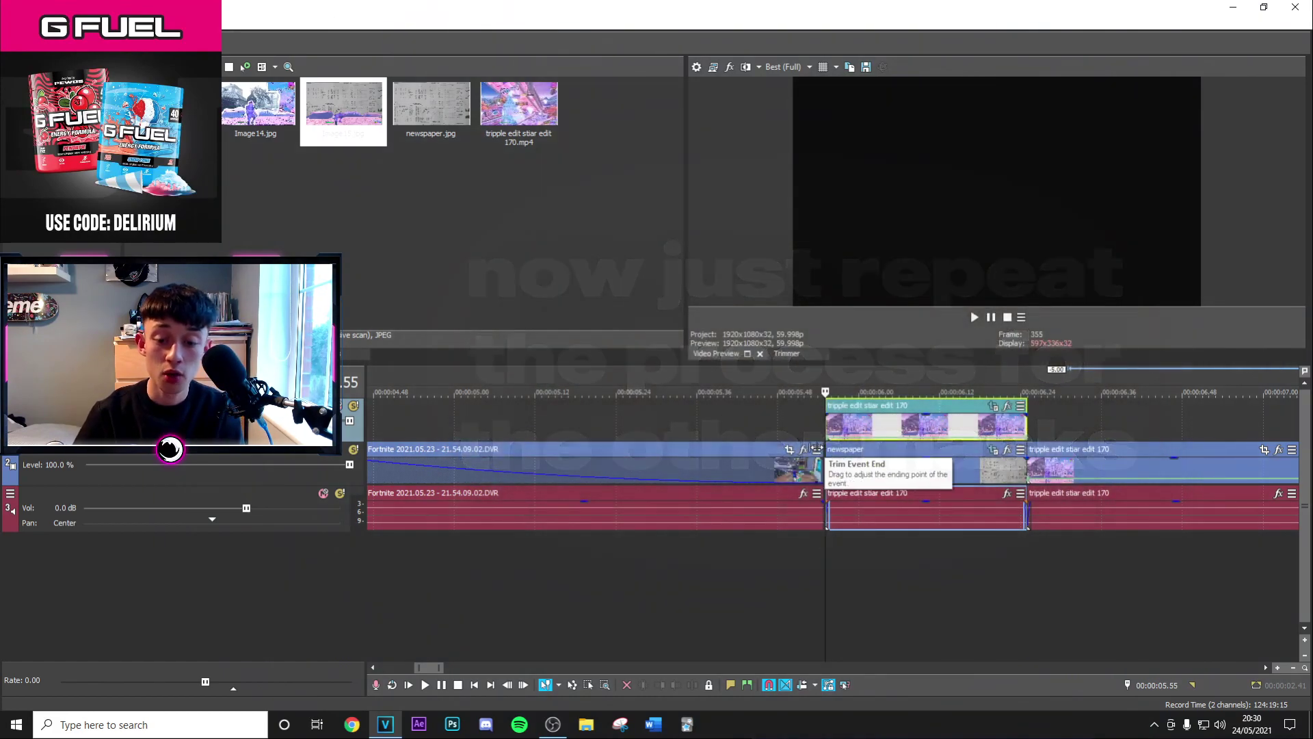
Step: Insert a new video track above the masked segment and place a copy of the masked segment on it, aligned in time
right_click(282, 413)
left_click(321, 445)
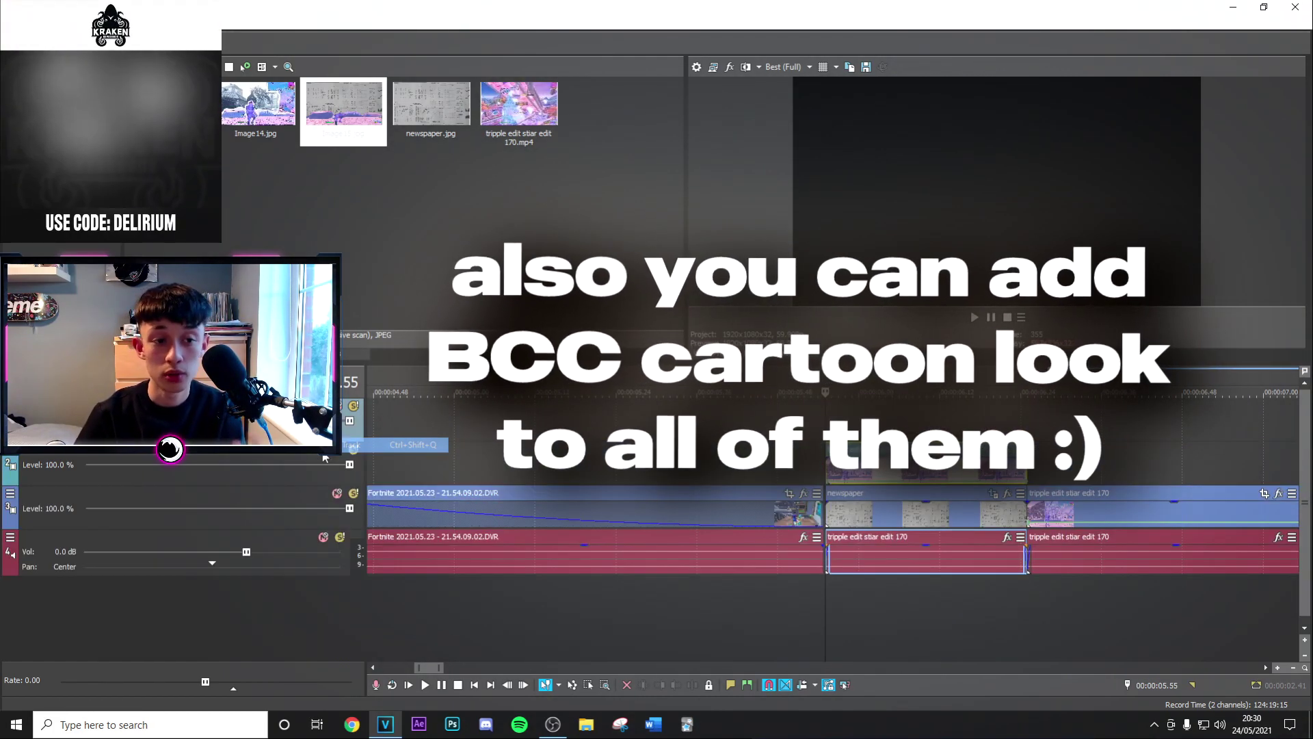
left_click(510, 133)
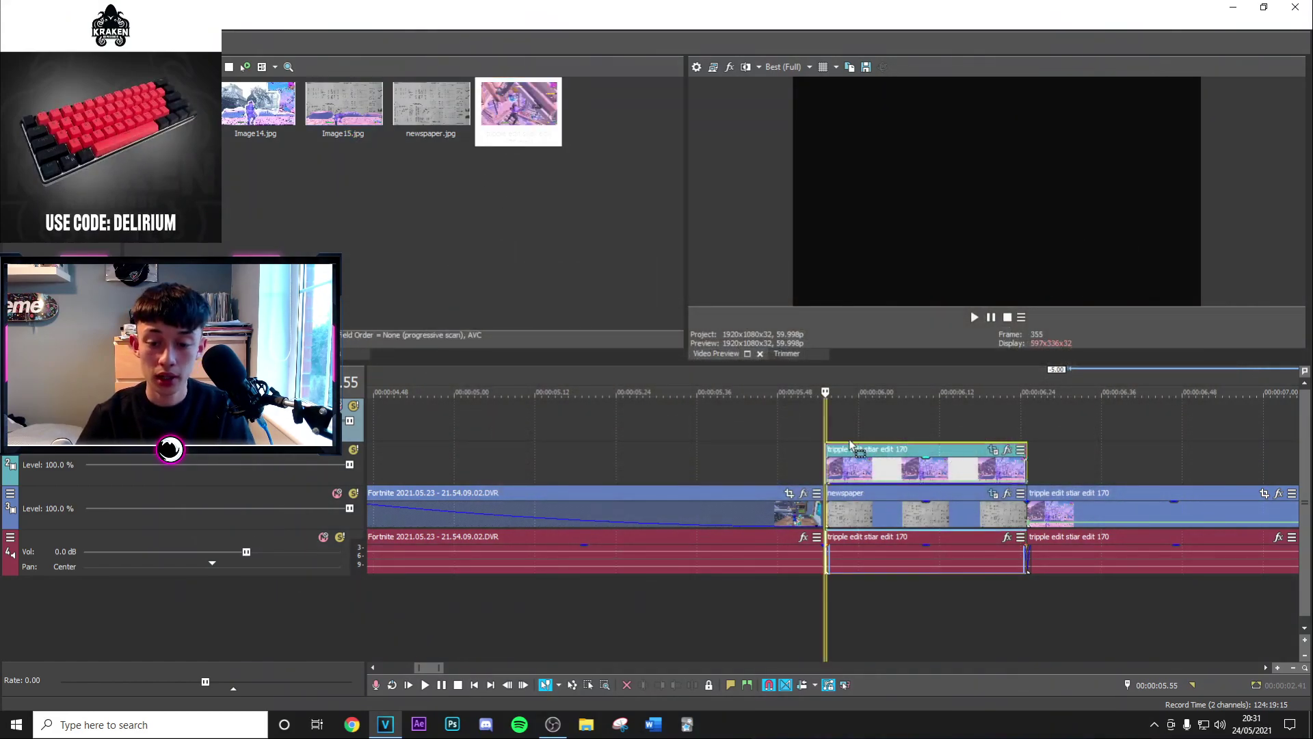
left_click_drag(851, 425, 851, 425)
Step: Restore the original framing at the start of the duplicated segment on the new track in its Pan/Crop settings
left_click(993, 406)
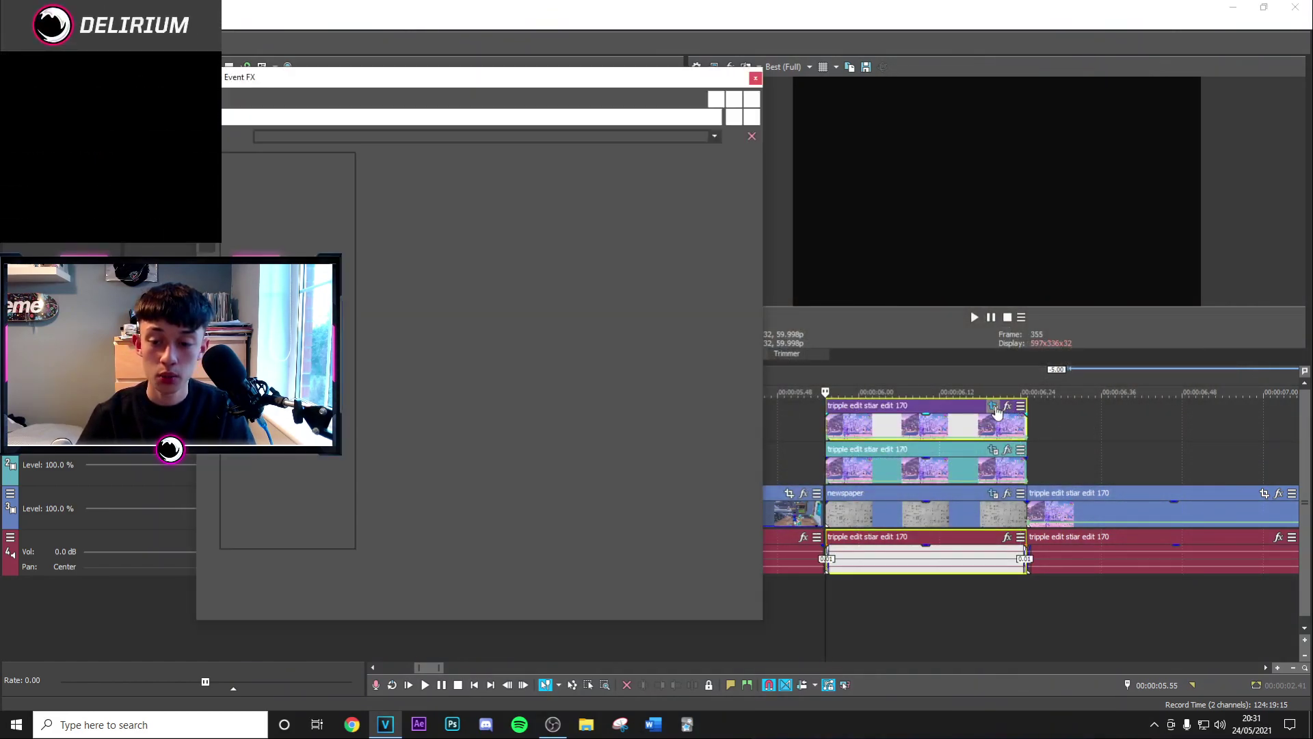
left_click(231, 578)
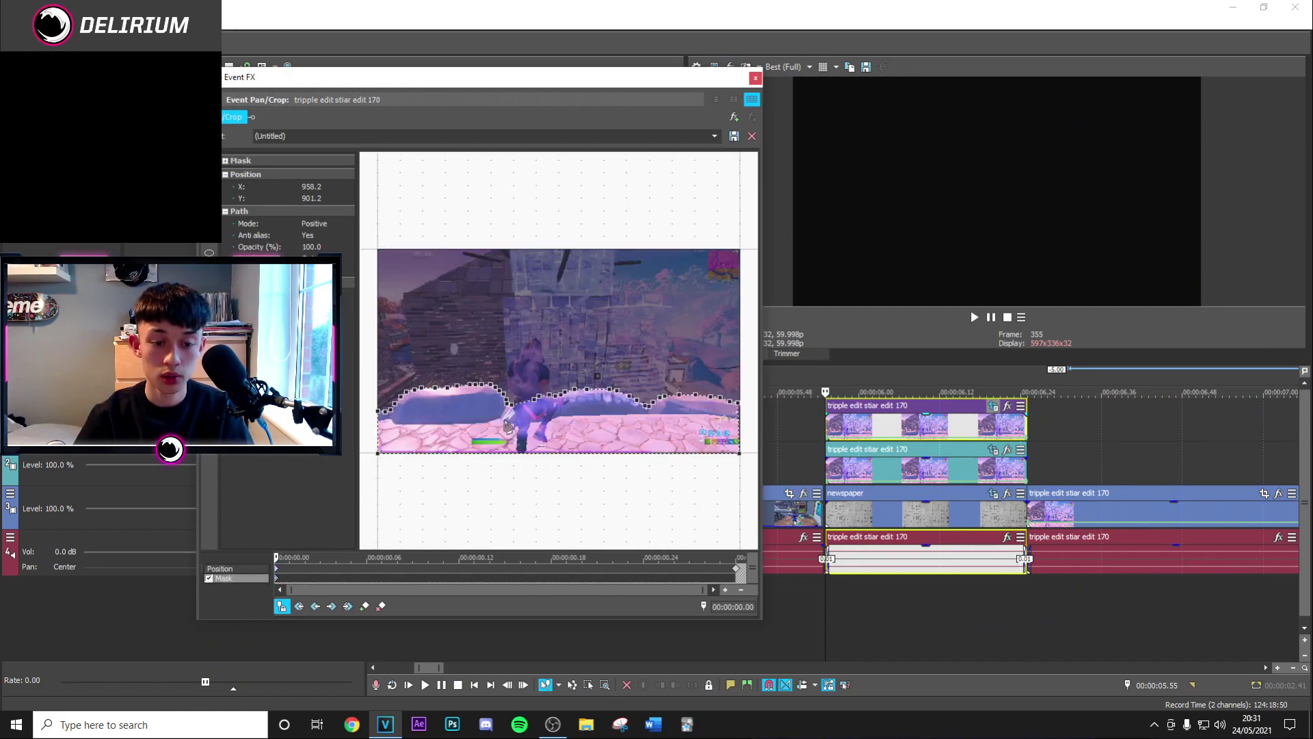
left_click(244, 571)
right_click(459, 342)
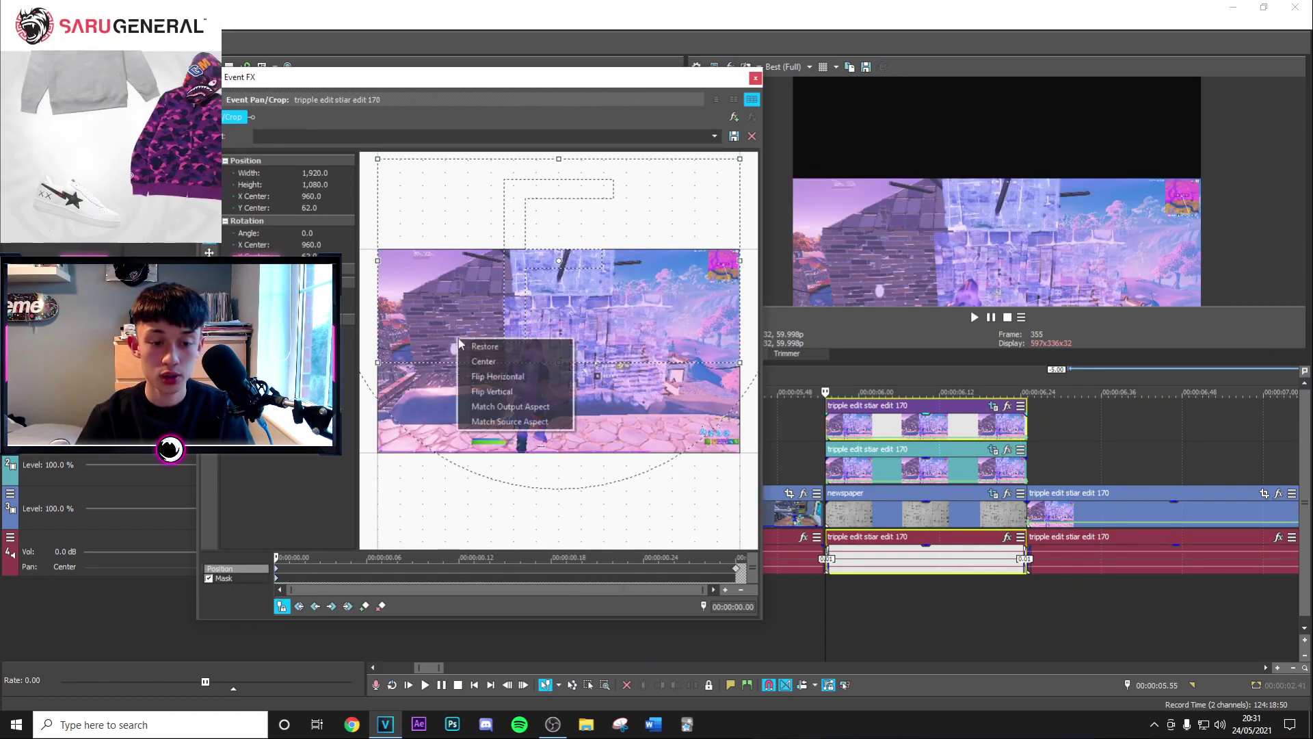
left_click(472, 346)
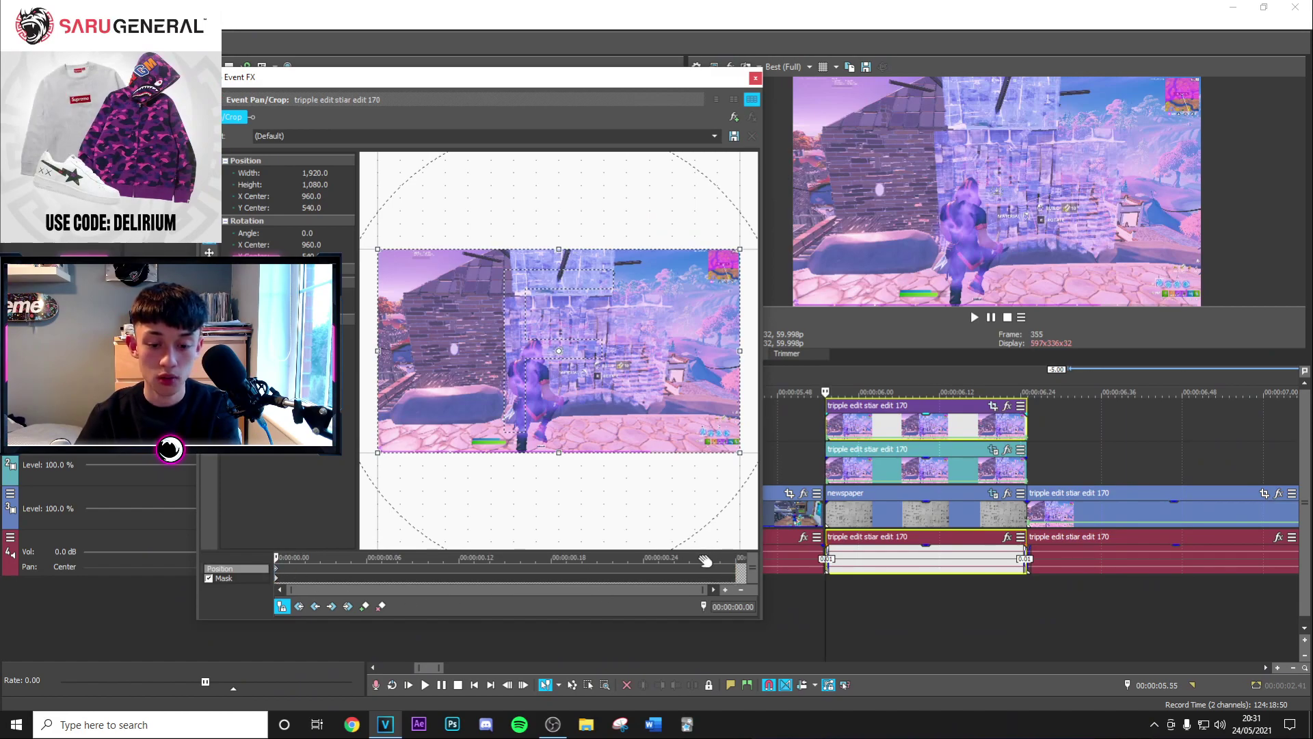
left_click(755, 78)
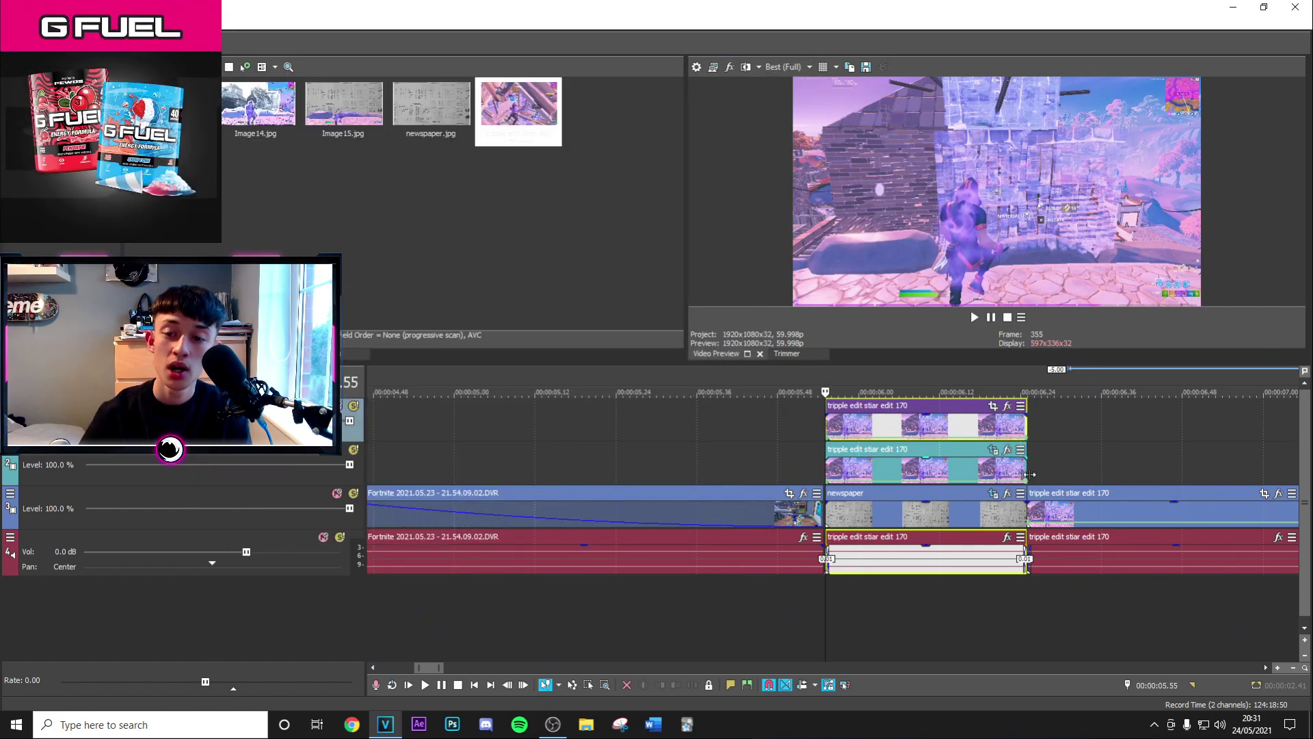
left_click(992, 406)
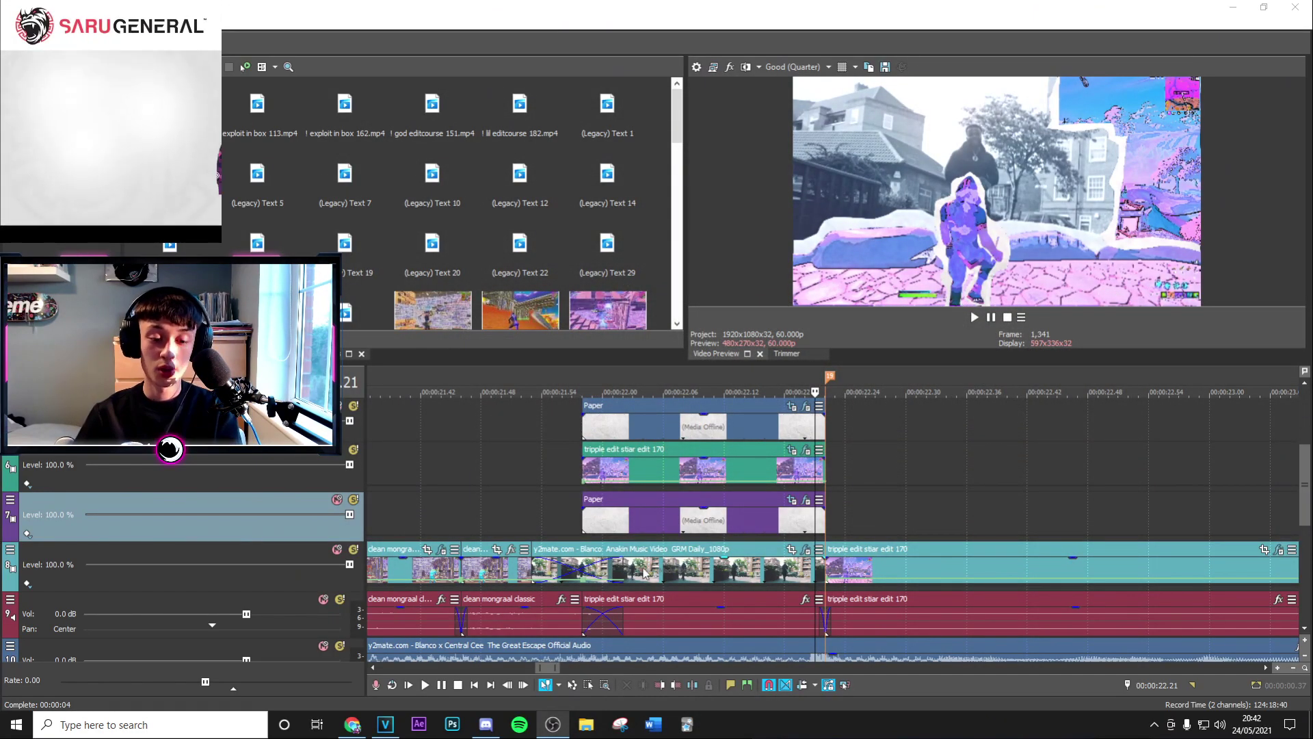
Step: Inspect the finished example transition midway through the music video clip and at the start of the following gameplay clip
left_click(652, 567)
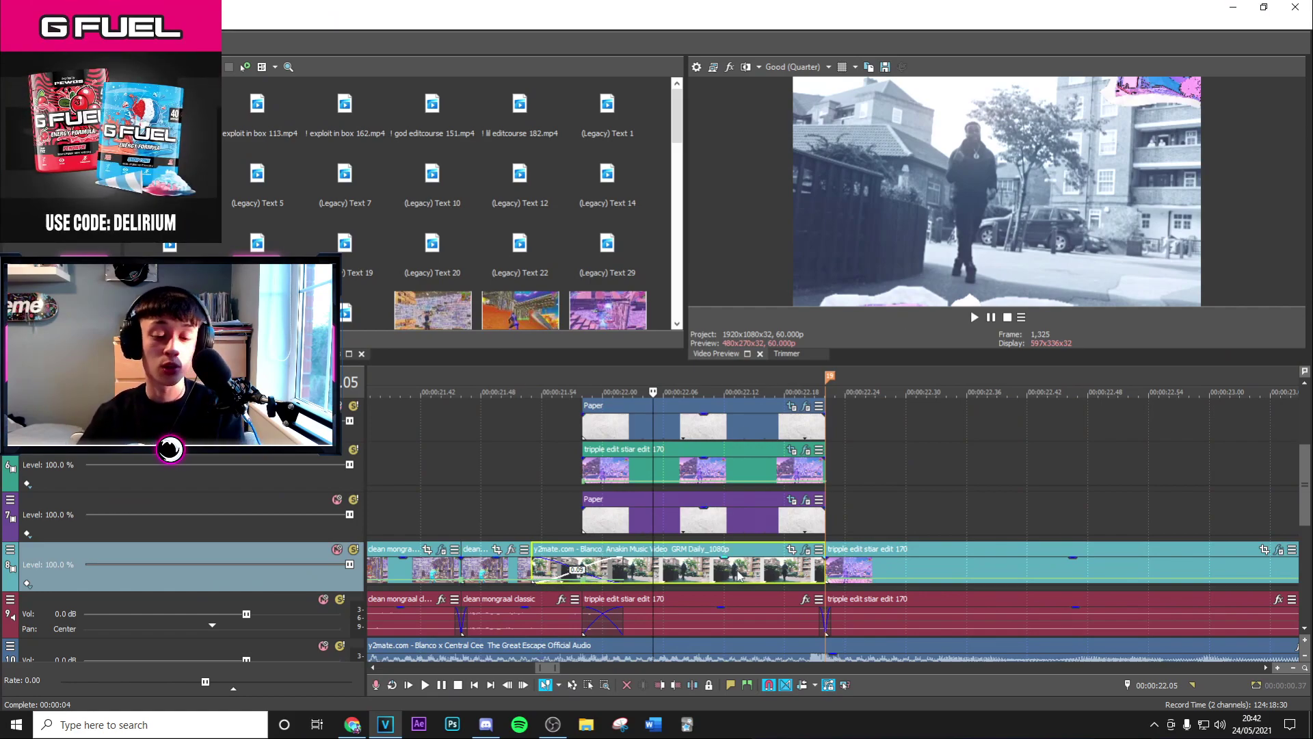
left_click(831, 567)
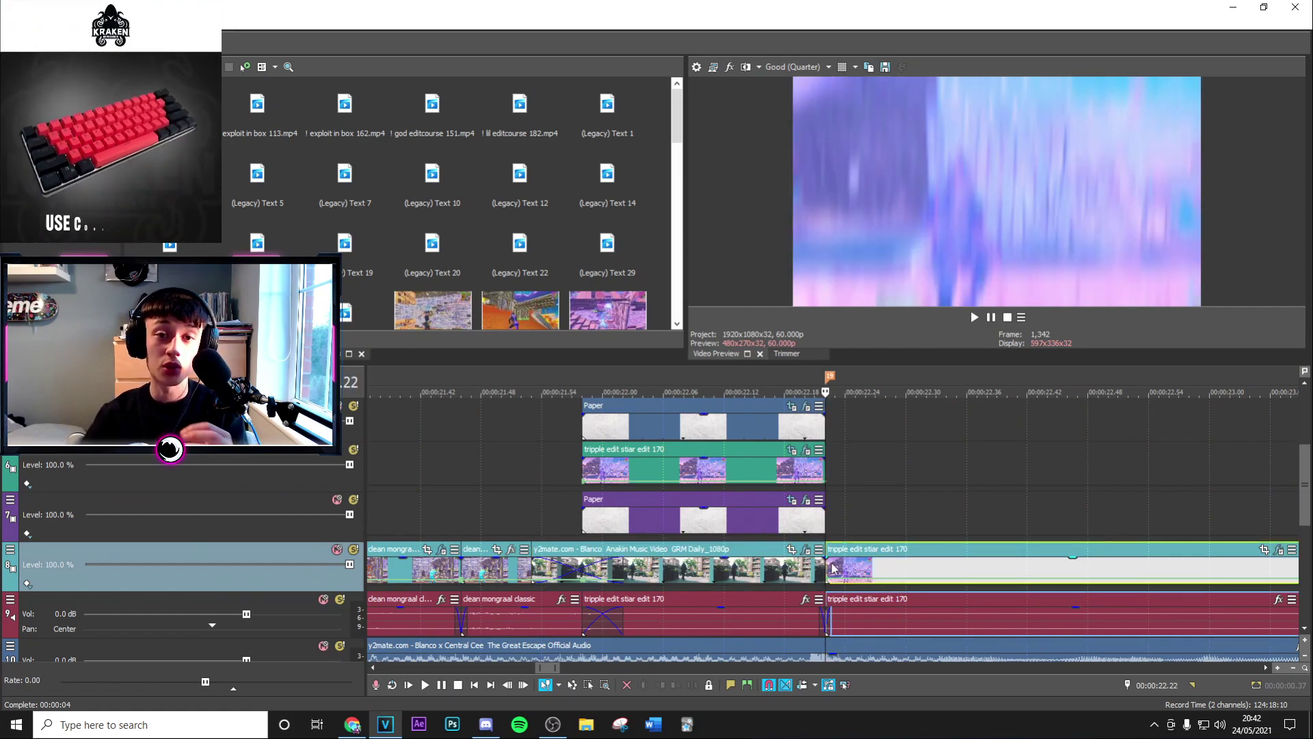